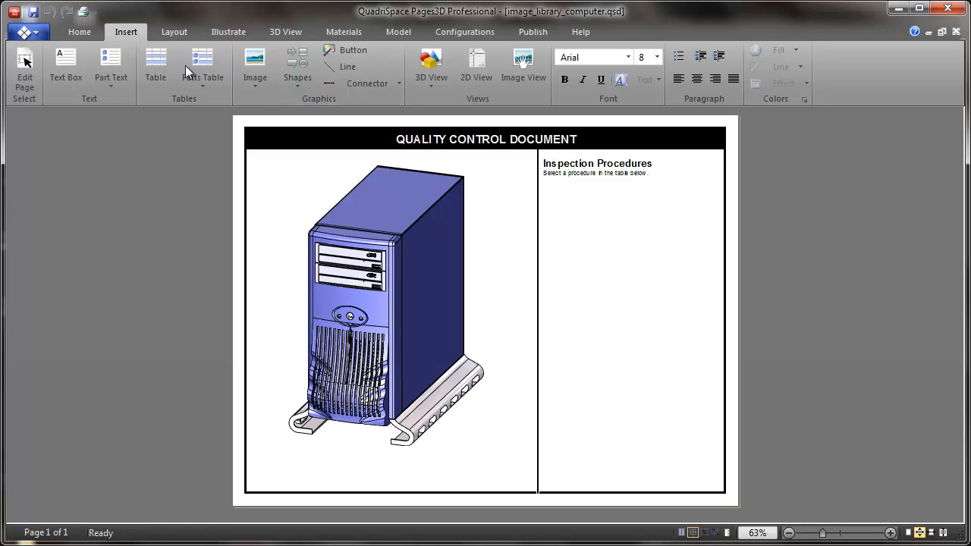
{"action": "left_click", "coordinate": [256, 85]}
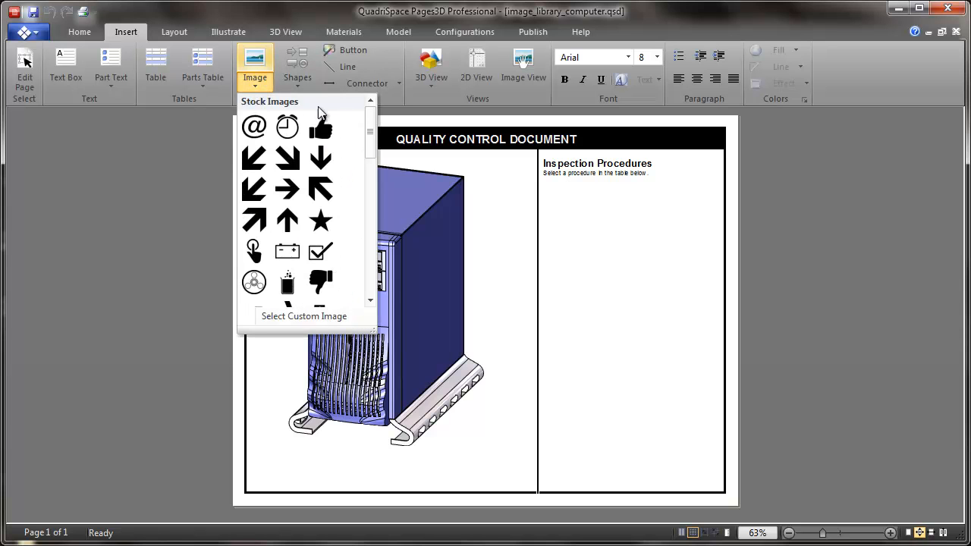
{"action": "scroll", "coordinate": [371, 140], "scroll_direction": "down", "scroll_amount": 1}
{"action": "mouse_move", "coordinate": [371, 141]}
{"action": "left_mouse_down"}
{"action": "mouse_move", "coordinate": [368, 203]}
{"action": "mouse_move", "coordinate": [371, 138]}
{"action": "left_mouse_up"}
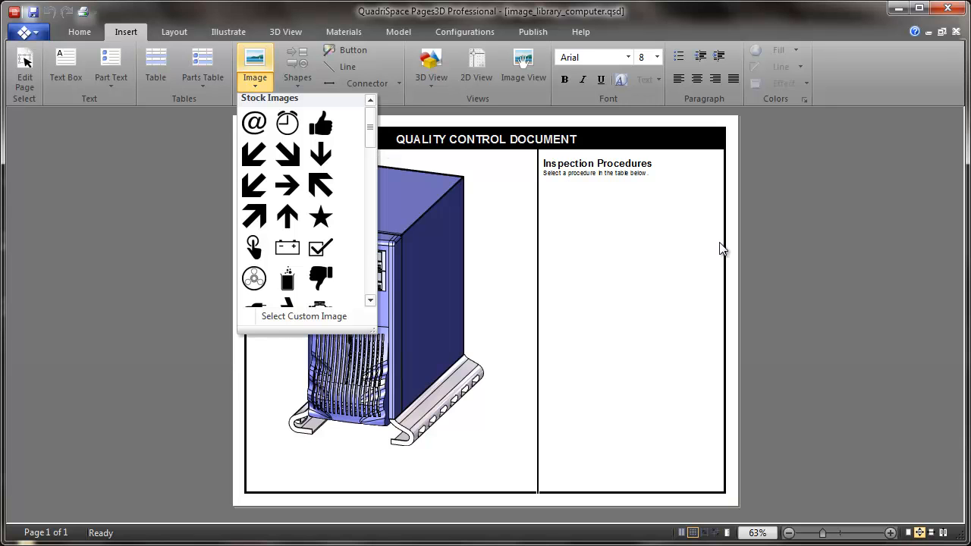
{"action": "left_click", "coordinate": [603, 317]}
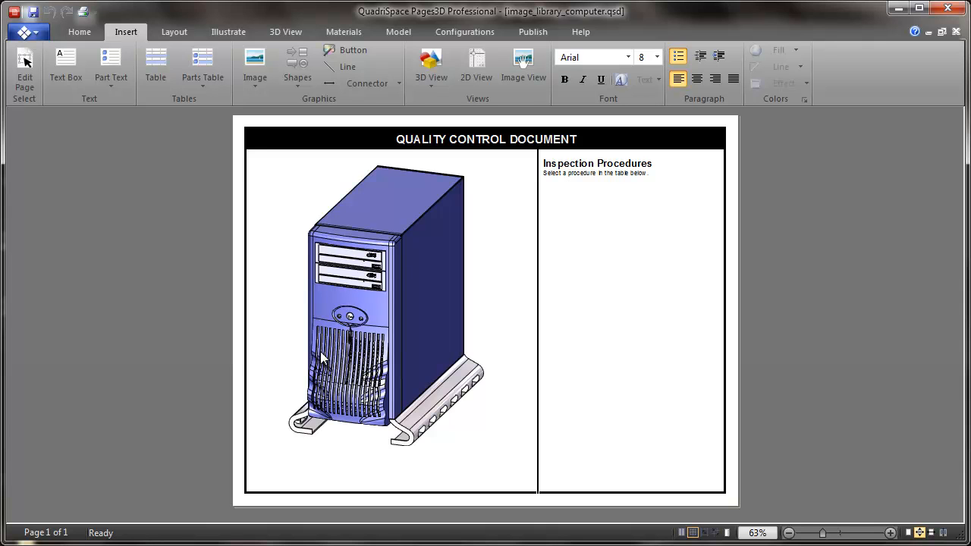
Step: Copy the Inspection Procedures text box and paste the duplicate lower in the same column of the page
{"action": "double_click", "coordinate": [593, 166]}
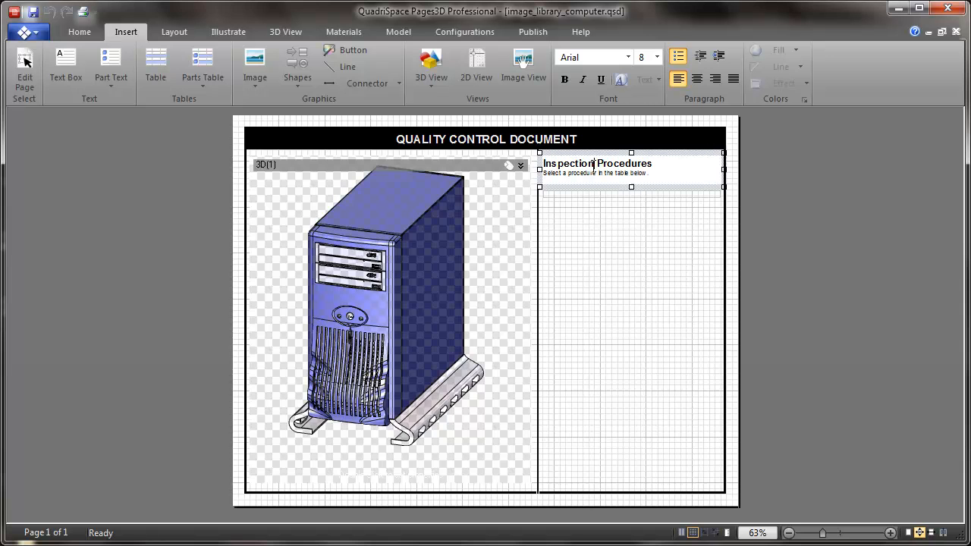
{"action": "right_click", "coordinate": [580, 187]}
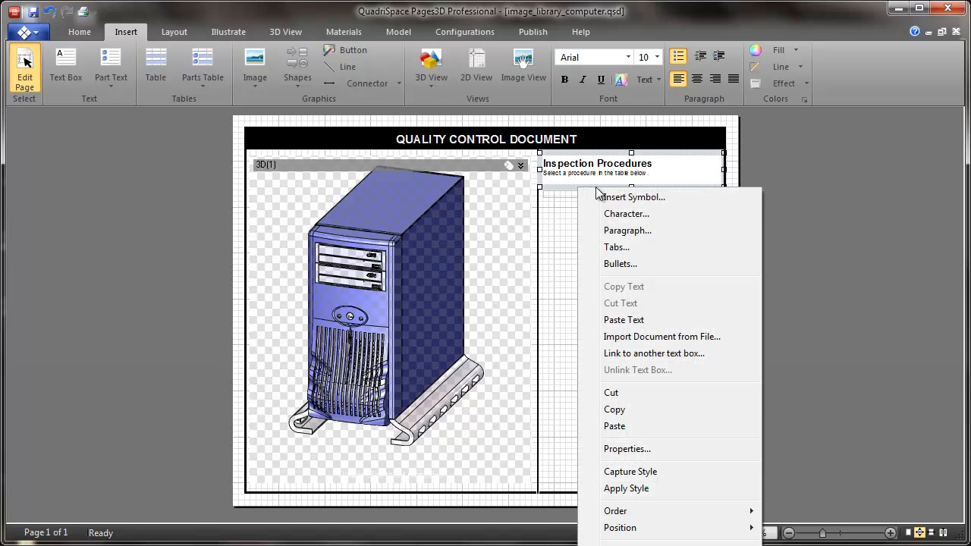
{"action": "left_click", "coordinate": [654, 410]}
{"action": "right_click", "coordinate": [583, 356]}
{"action": "left_click", "coordinate": [622, 383]}
Step: Replace all text in the pasted box with the heading Legend and shorten the box slightly
{"action": "left_click_drag", "start_coordinate": [387, 166], "coordinate": [537, 349]}
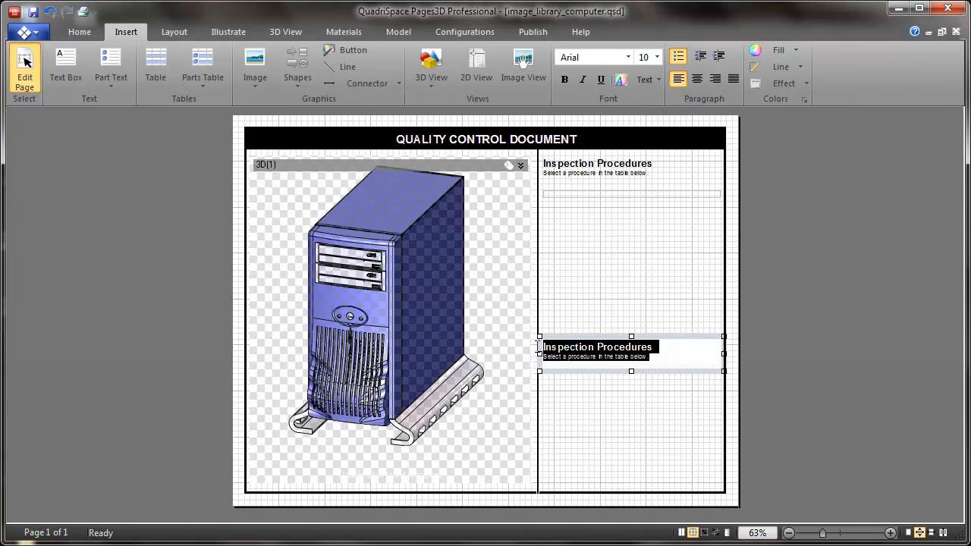
{"action": "type", "text": "Legend"}
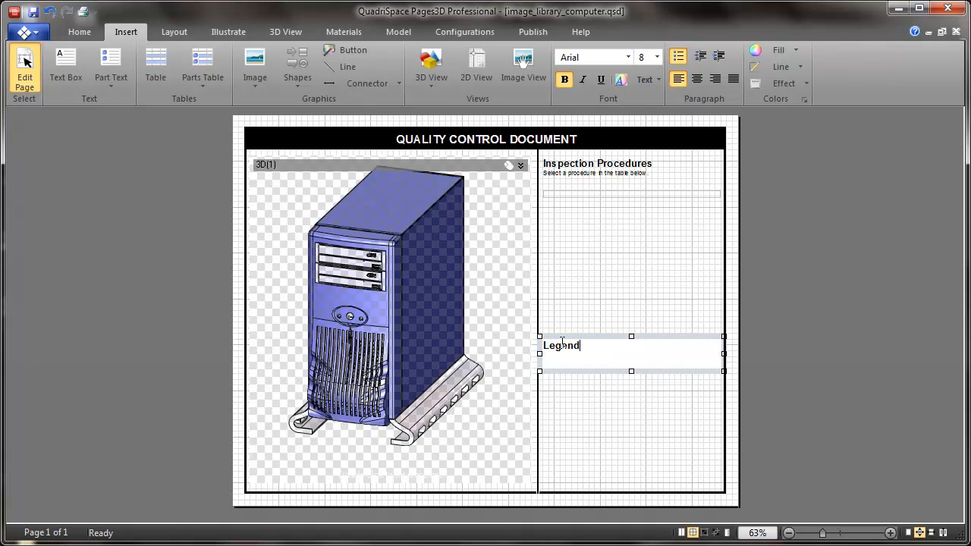
{"action": "left_click_drag", "start_coordinate": [632, 372], "coordinate": [631, 365]}
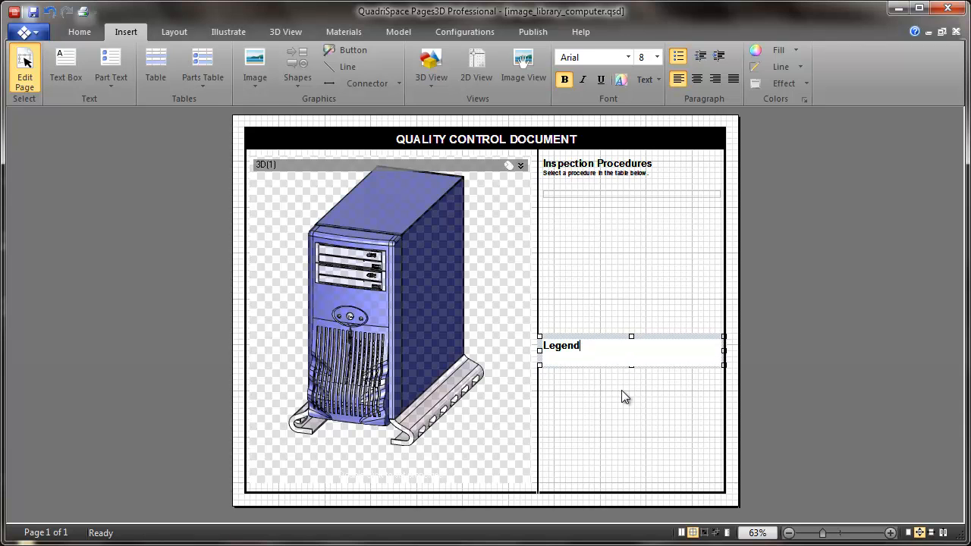
{"action": "left_click", "coordinate": [625, 394]}
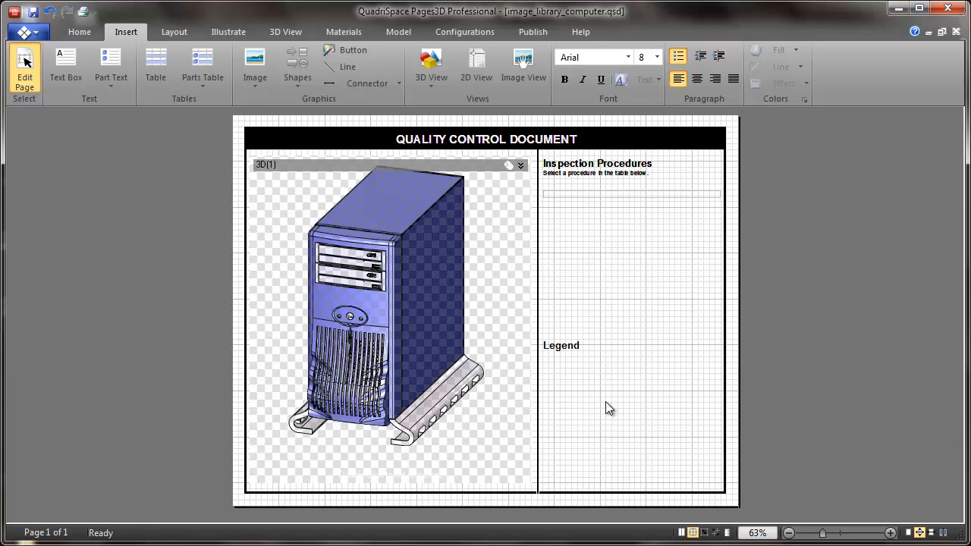
Step: Insert the stock image of a hand pressing a button below the Legend heading
{"action": "left_click", "coordinate": [257, 81]}
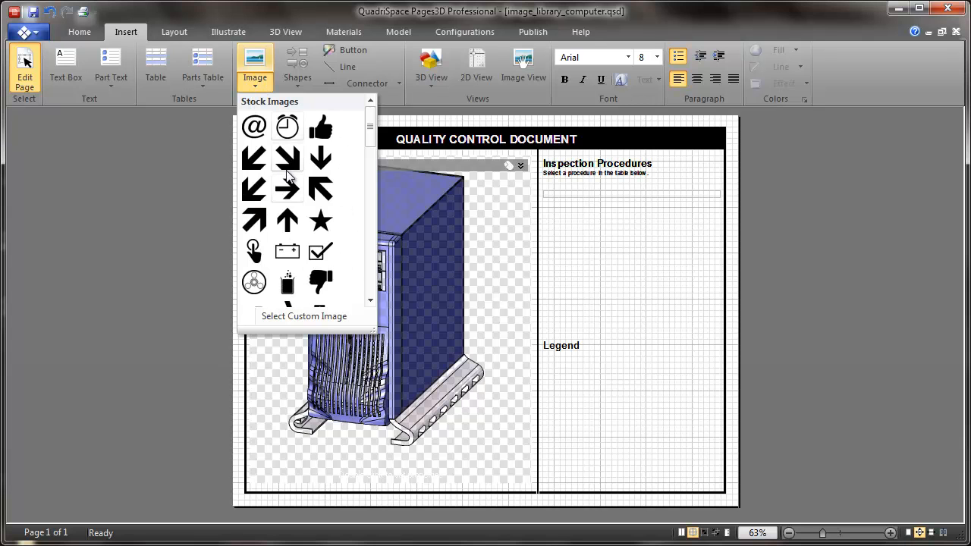
{"action": "left_click", "coordinate": [516, 384]}
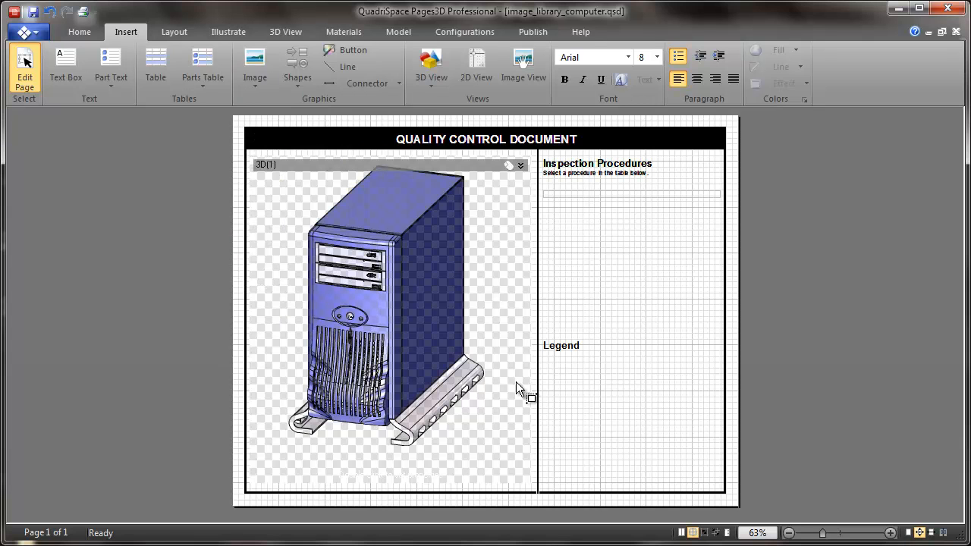
{"action": "left_click", "coordinate": [582, 395]}
{"action": "left_click_drag", "start_coordinate": [582, 397], "coordinate": [591, 393]}
{"action": "left_click", "coordinate": [584, 345]}
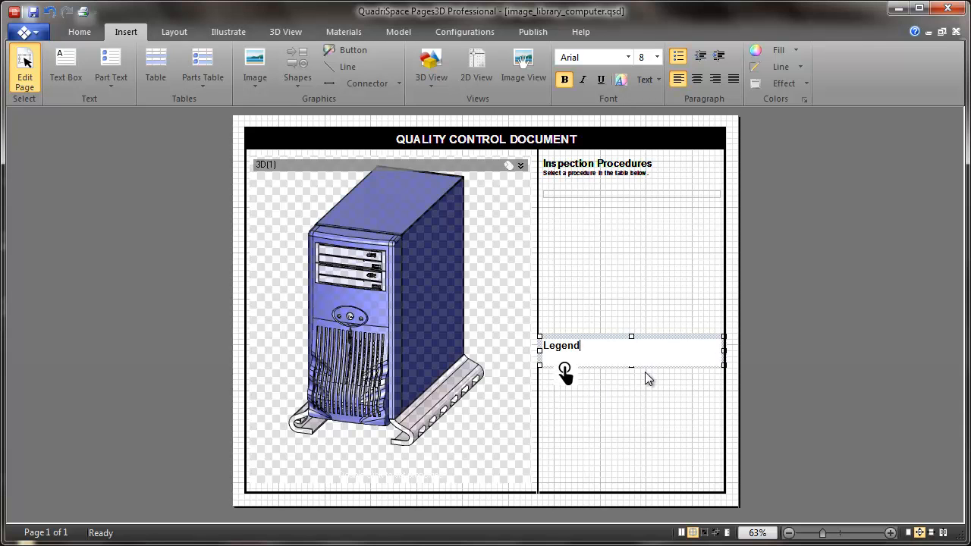
{"action": "left_click", "coordinate": [626, 386]}
Step: Switch the page to a coarser grid and move the pressing-hand icon up closer to the Legend heading
{"action": "left_click", "coordinate": [566, 373]}
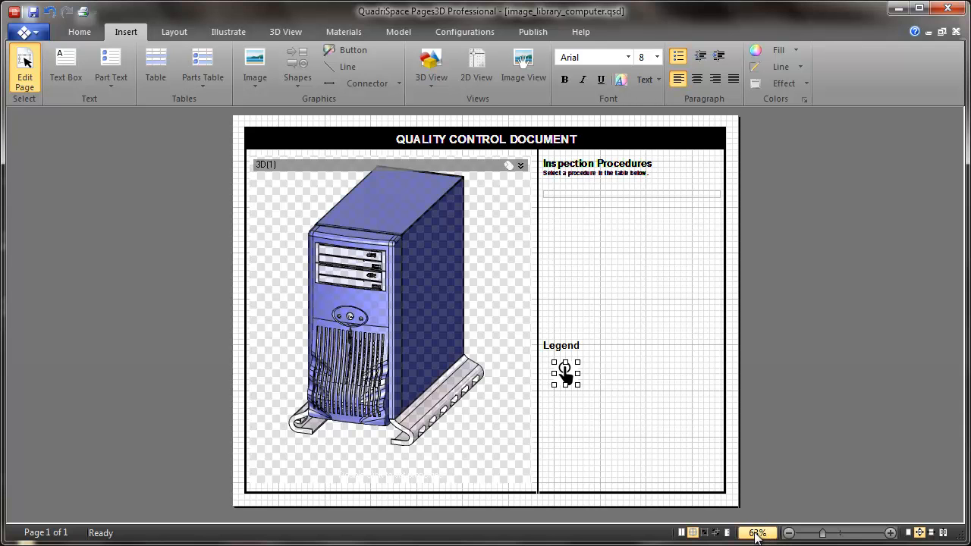
{"action": "left_click", "coordinate": [716, 534]}
{"action": "left_click", "coordinate": [704, 533]}
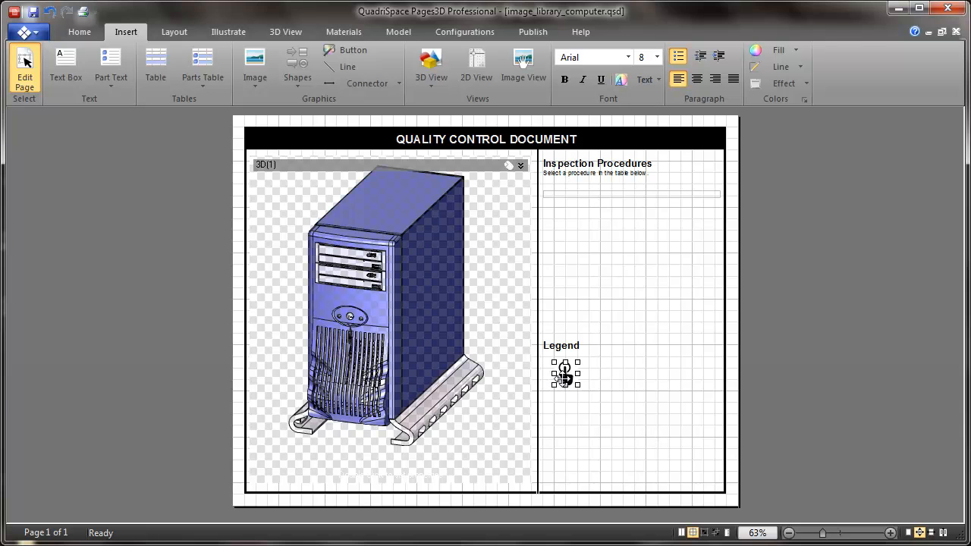
{"action": "left_click_drag", "start_coordinate": [570, 378], "coordinate": [568, 370]}
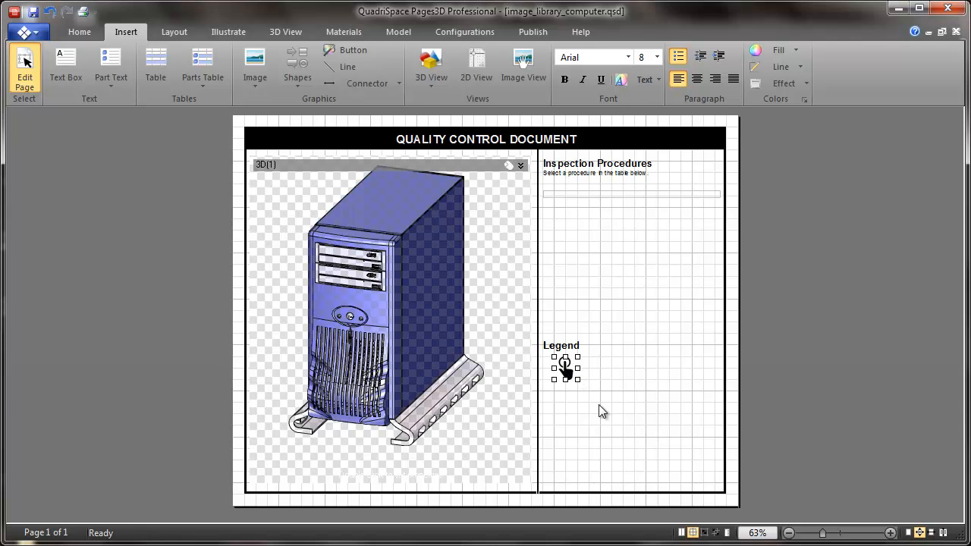
Step: Insert the stock eye image directly below the pressing-hand icon at a matching size
{"action": "left_click", "coordinate": [256, 85]}
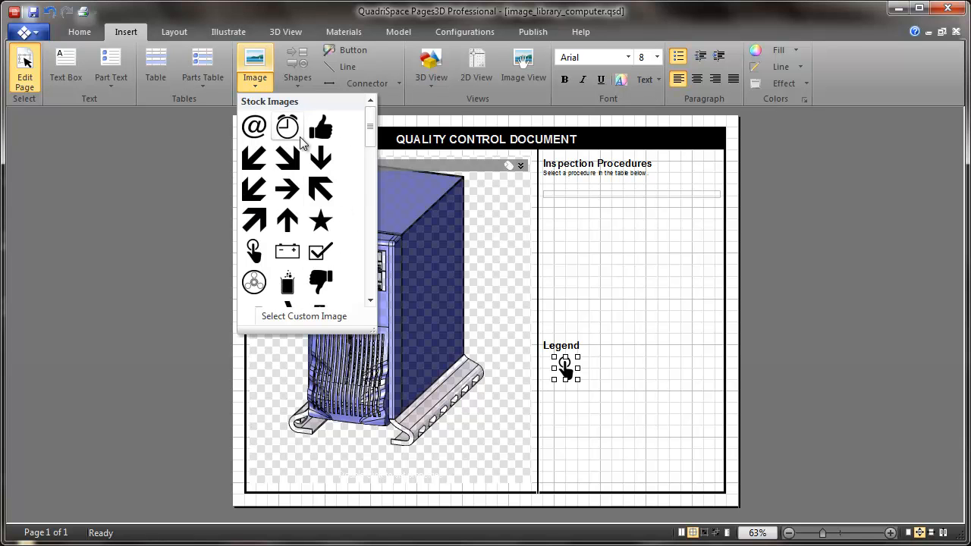
{"action": "left_click_drag", "start_coordinate": [371, 137], "coordinate": [368, 181]}
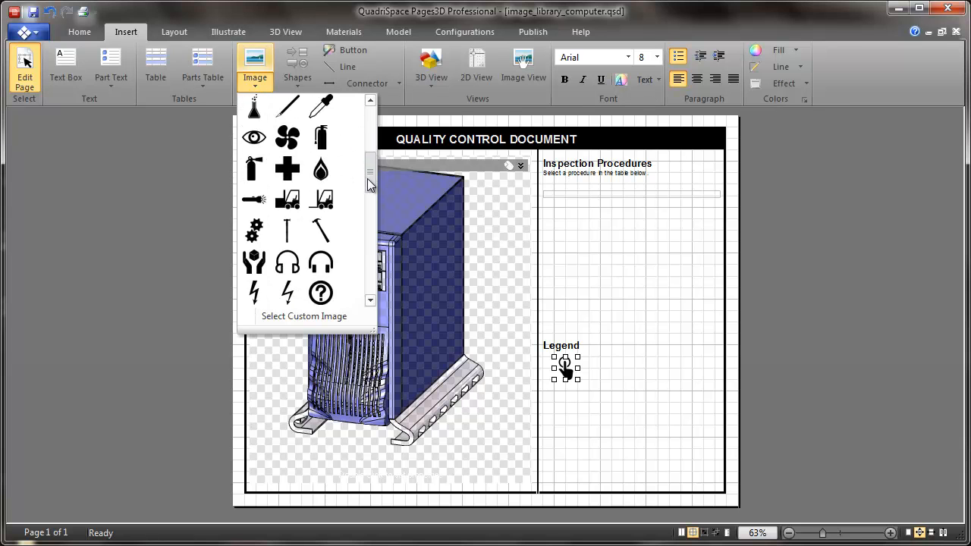
{"action": "left_click", "coordinate": [289, 150]}
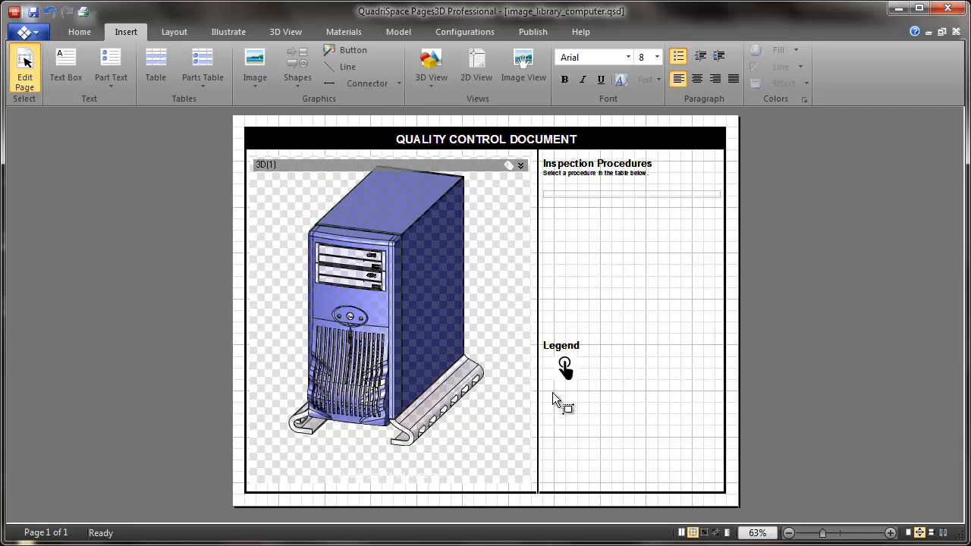
{"action": "left_click", "coordinate": [577, 413]}
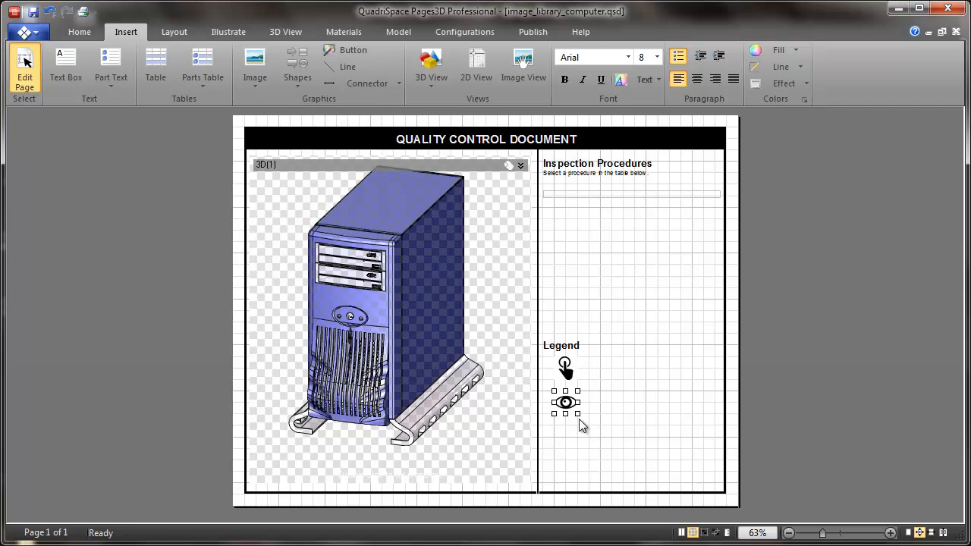
Step: Insert the stock alarm clock image below the eye icon at a matching size
{"action": "left_click", "coordinate": [258, 86]}
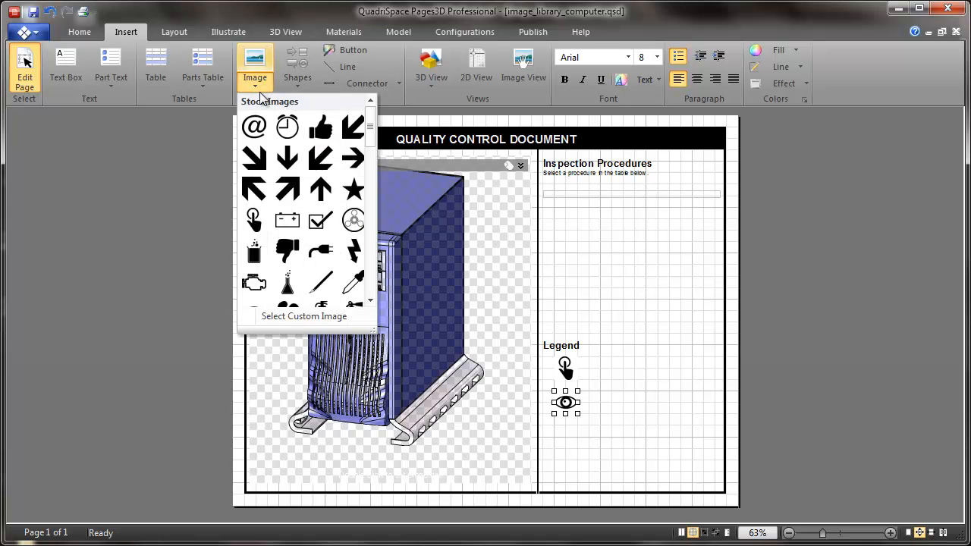
{"action": "left_click", "coordinate": [289, 132]}
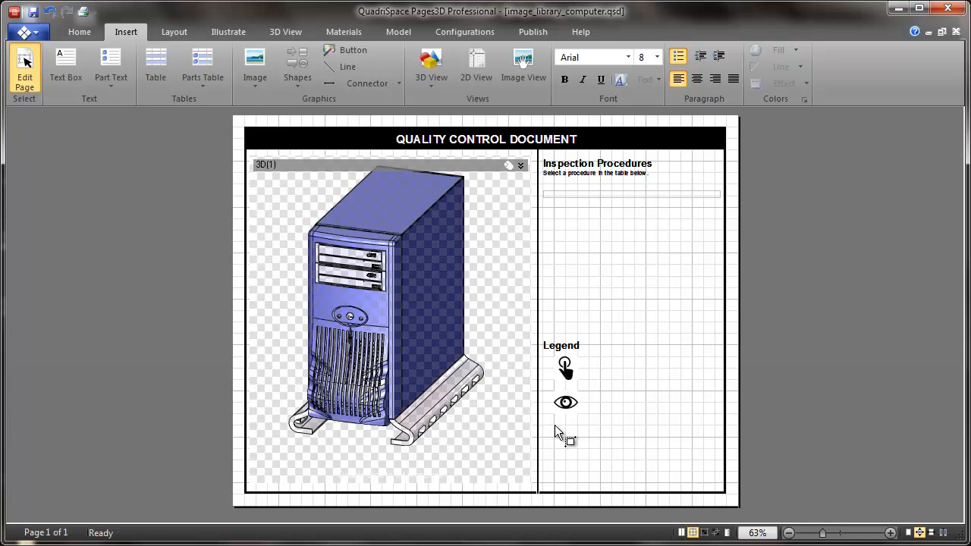
{"action": "left_click_drag", "start_coordinate": [555, 425], "coordinate": [579, 445]}
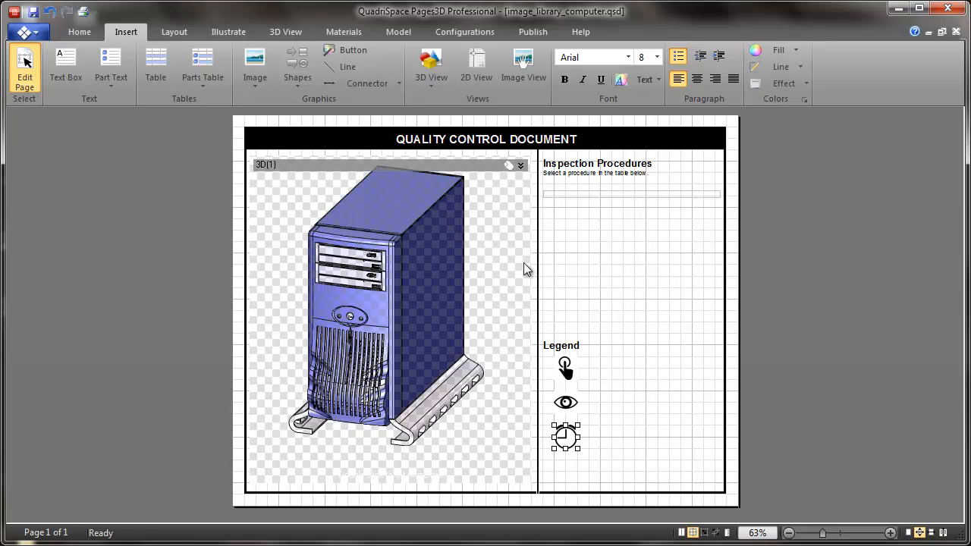
Step: Insert the stock power plug image below the alarm clock icon as the fourth legend symbol
{"action": "left_click", "coordinate": [261, 85]}
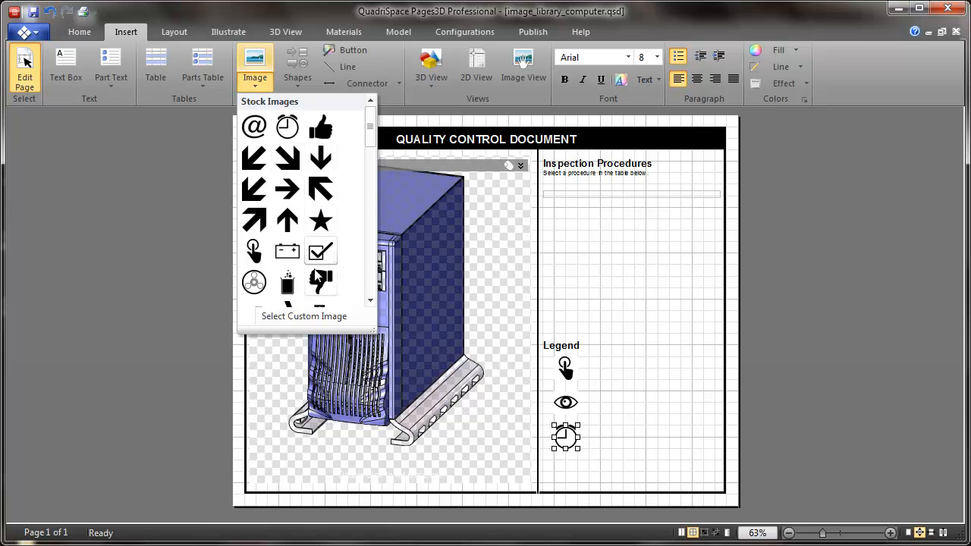
{"action": "scroll", "coordinate": [372, 272], "scroll_direction": "down", "scroll_amount": 3}
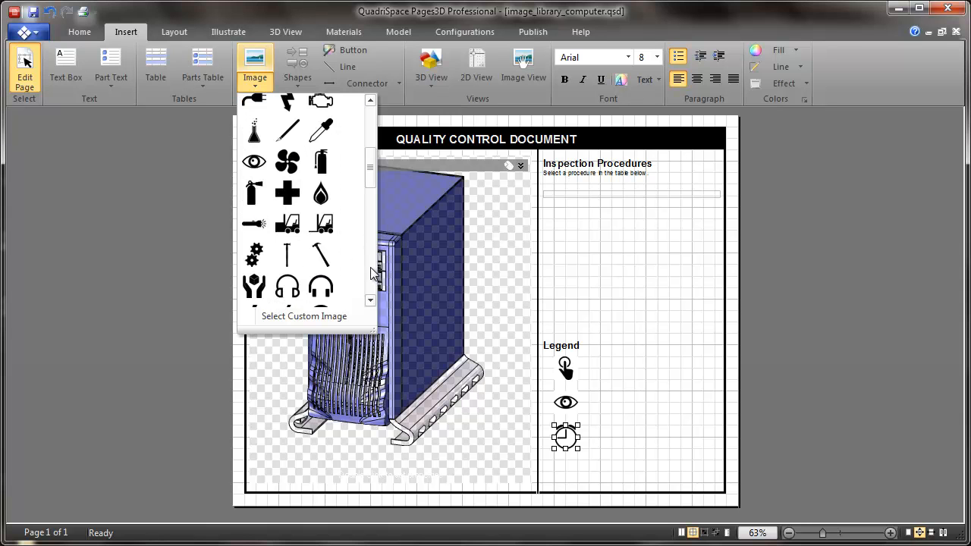
{"action": "left_click_drag", "start_coordinate": [369, 182], "coordinate": [371, 162]}
{"action": "left_click", "coordinate": [262, 158]}
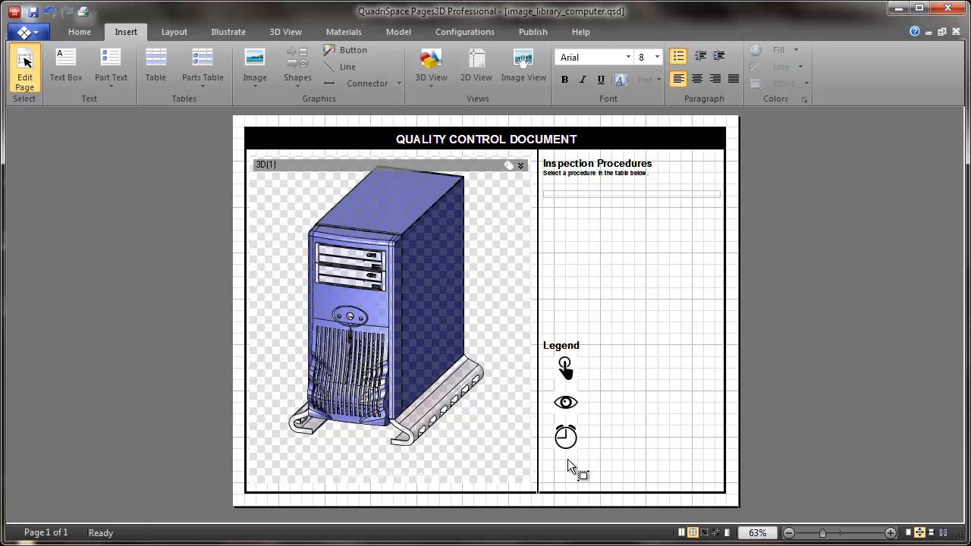
{"action": "left_click", "coordinate": [579, 479]}
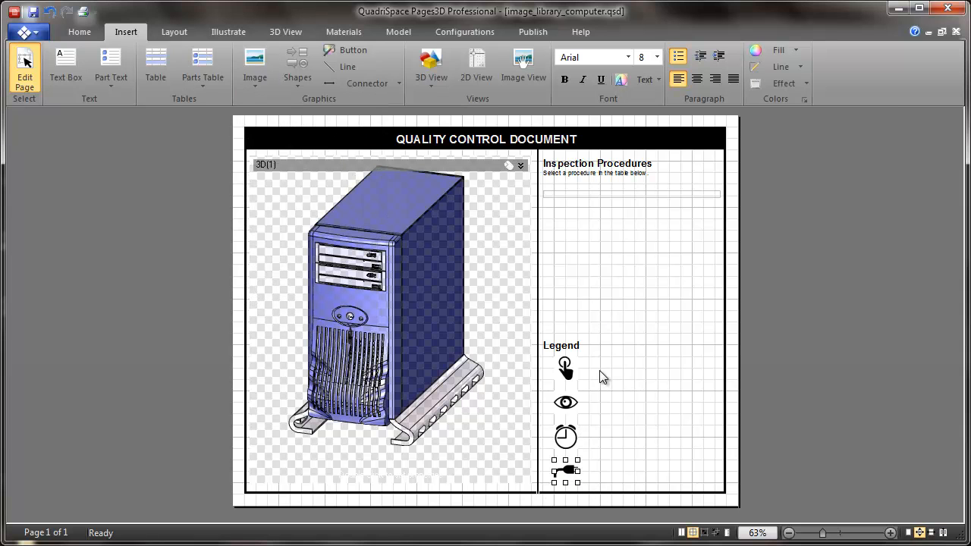
Step: Add a text box beside the four legend icons, spanning their full height, and set its font size to 16
{"action": "left_click", "coordinate": [66, 67]}
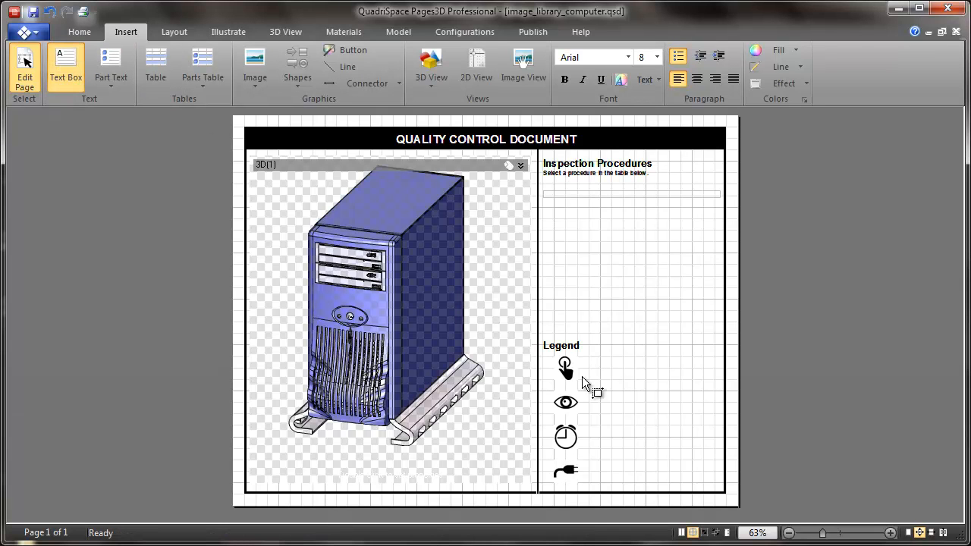
{"action": "left_click_drag", "start_coordinate": [590, 358], "coordinate": [653, 441]}
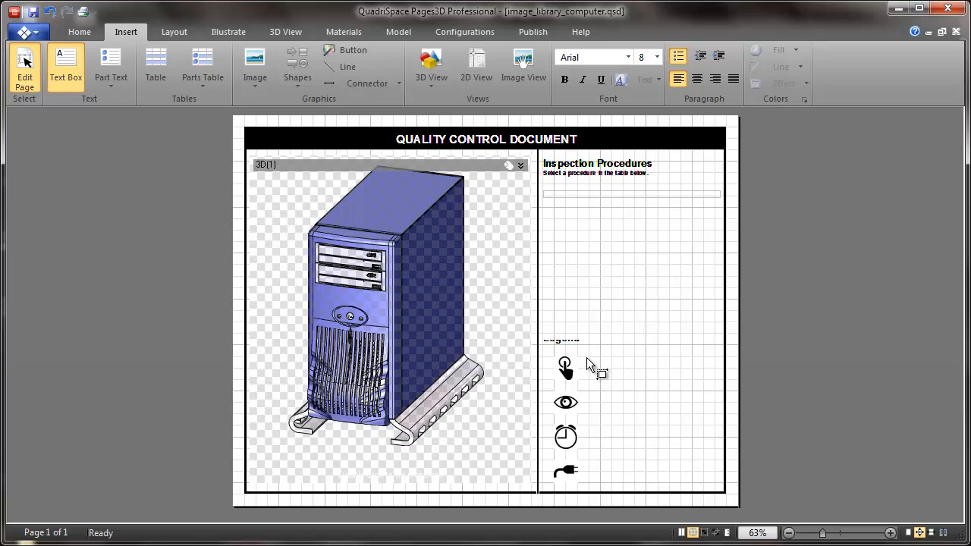
{"action": "left_click_drag", "start_coordinate": [590, 357], "coordinate": [718, 485]}
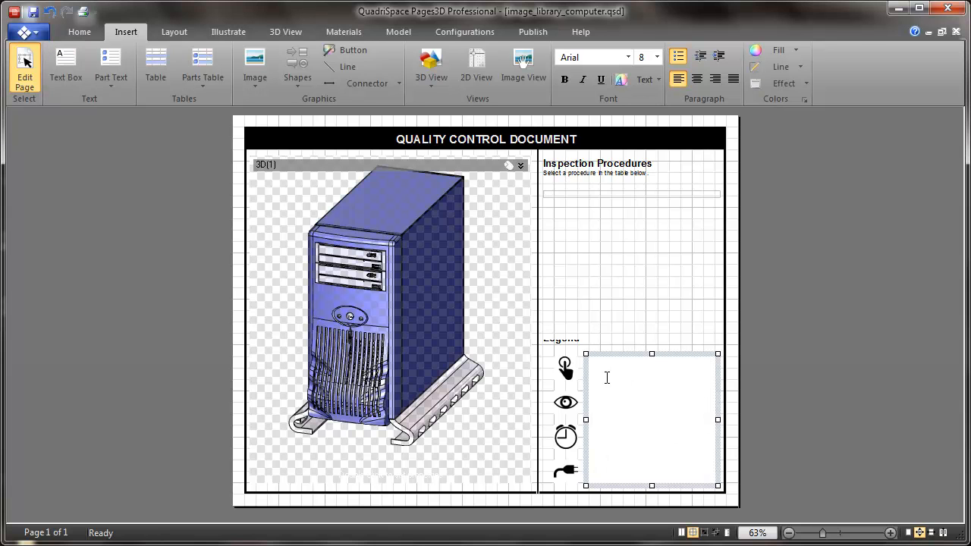
{"action": "left_click", "coordinate": [657, 57]}
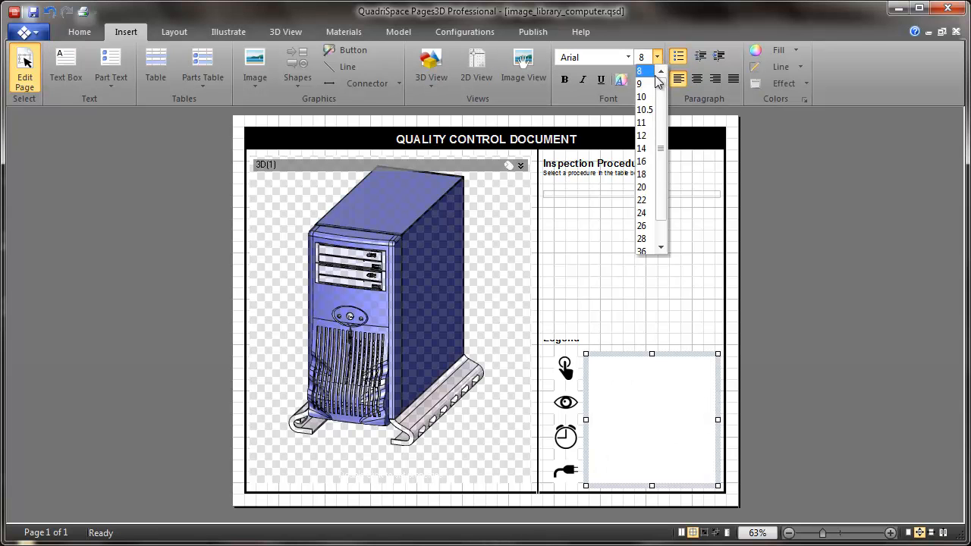
{"action": "left_click", "coordinate": [650, 161]}
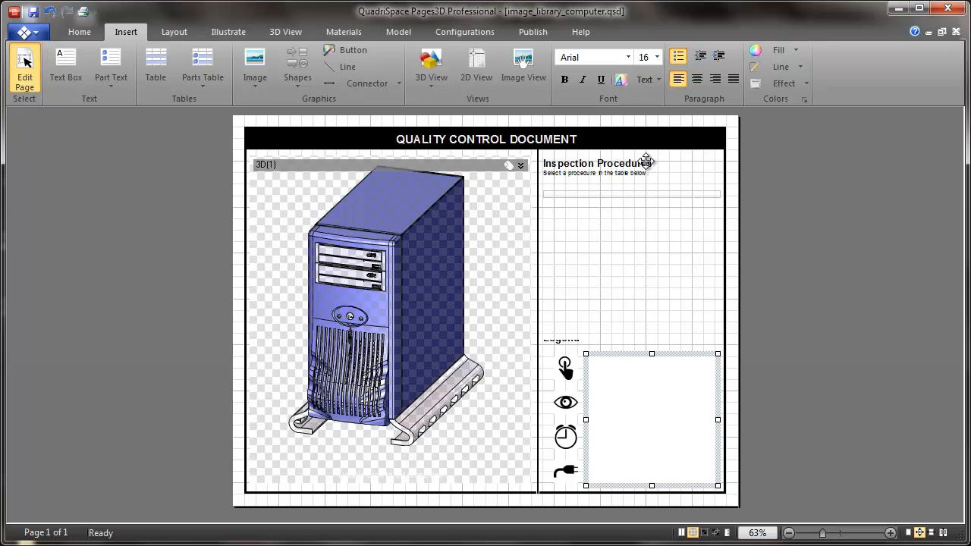
Step: Enter the labels Press Button and Visually Inspect beside the hand and eye icons, correcting the spelling of Visually
{"action": "type", "text": "Press Button"}
{"action": "key", "text": "Return"}
{"action": "key", "text": "Return"}
{"action": "key", "text": "Return"}
{"action": "type", "text": "Visusall"}
{"action": "key", "text": "BackSpace"}
{"action": "type", "text": "y Inspect"}
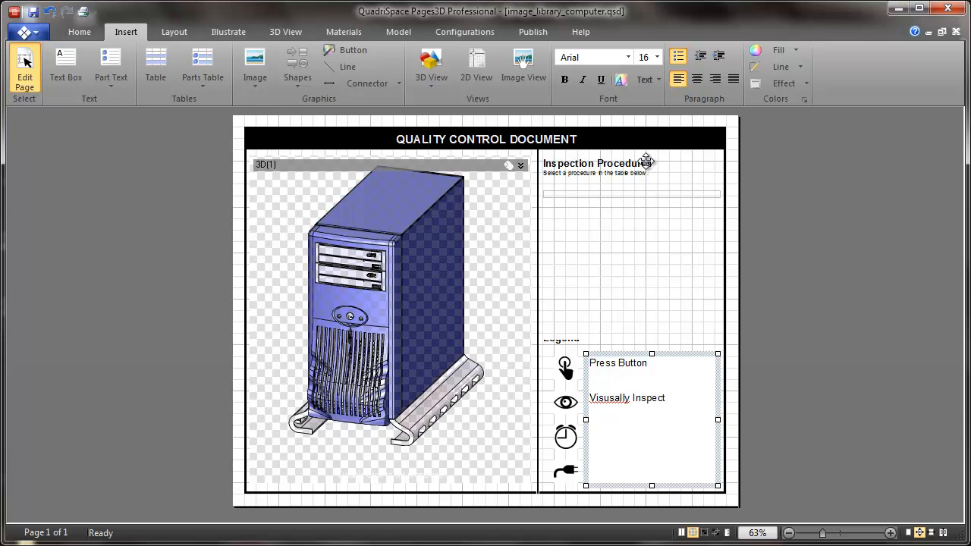
{"action": "right_click", "coordinate": [612, 401]}
{"action": "left_click", "coordinate": [653, 411]}
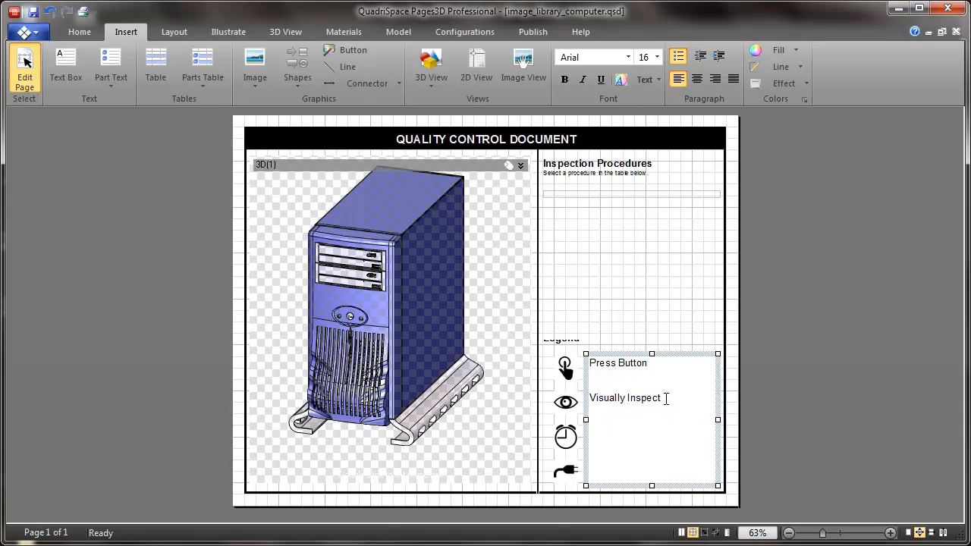
Step: Add the labels Record Time and Connect beside the clock and plug icons, and select the Legend heading
{"action": "key", "text": "Return"}
{"action": "type", "text": "cord Time Connect"}
{"action": "left_click", "coordinate": [700, 303]}
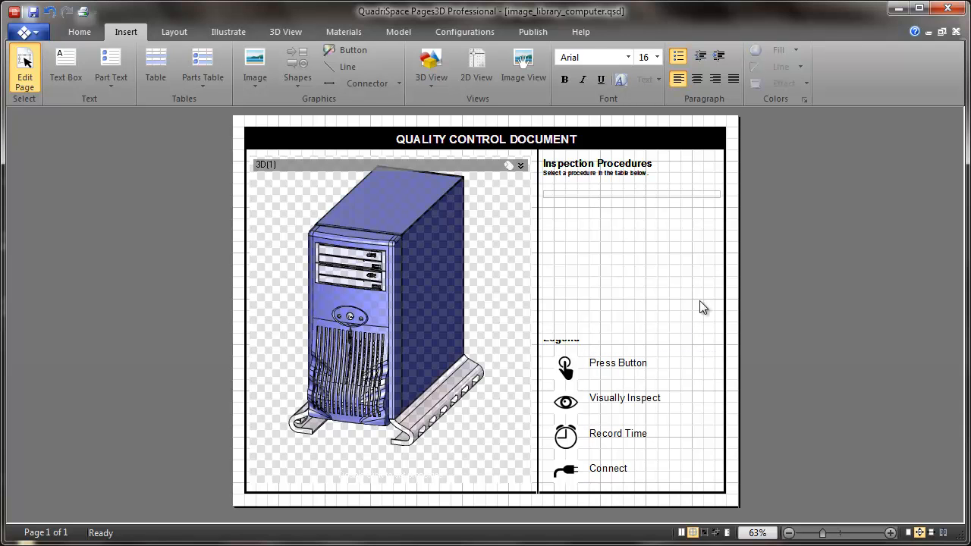
{"action": "left_click", "coordinate": [567, 339]}
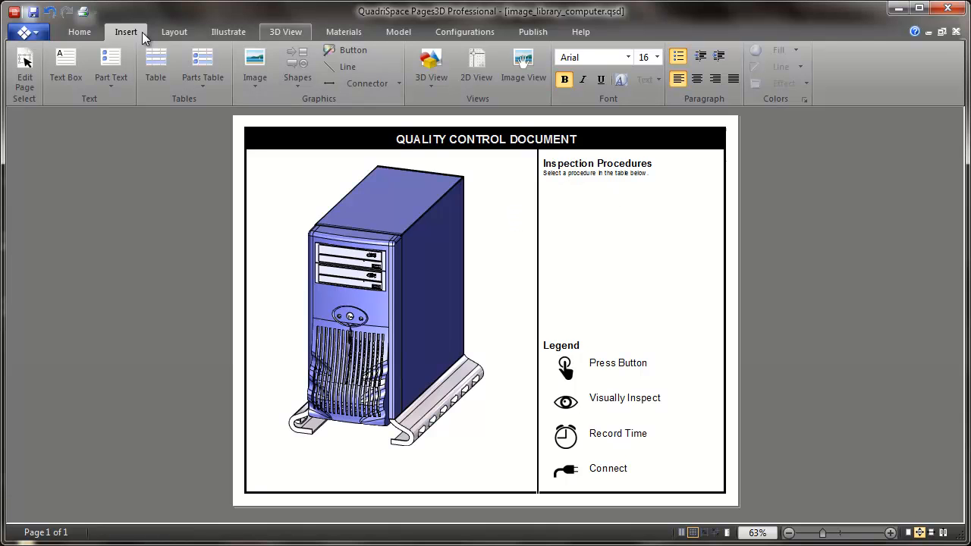
Step: Create a new illustration named "Inspection Procedures" from the current front view of the computer, without editing its markups
{"action": "left_click", "coordinate": [226, 34]}
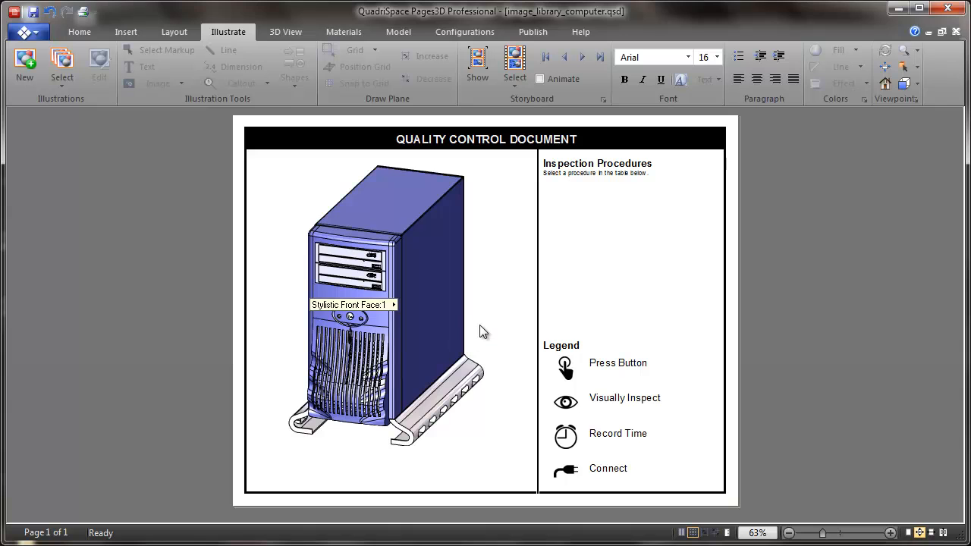
{"action": "left_click", "coordinate": [494, 276]}
{"action": "left_click", "coordinate": [507, 259]}
{"action": "left_click_drag", "start_coordinate": [507, 259], "coordinate": [411, 263]}
{"action": "type", "text": "Inspection"}
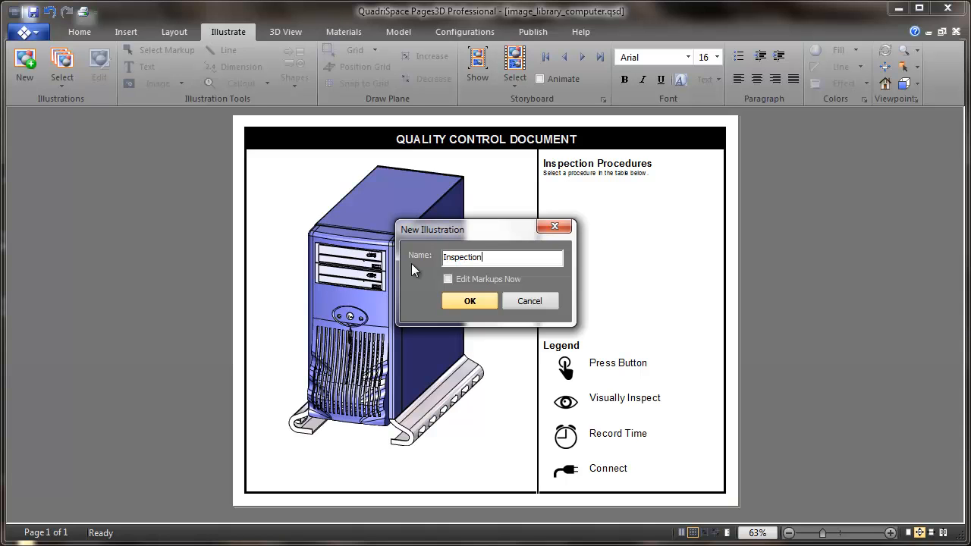
{"action": "type", "text": " Procedures"}
{"action": "left_click", "coordinate": [471, 301]}
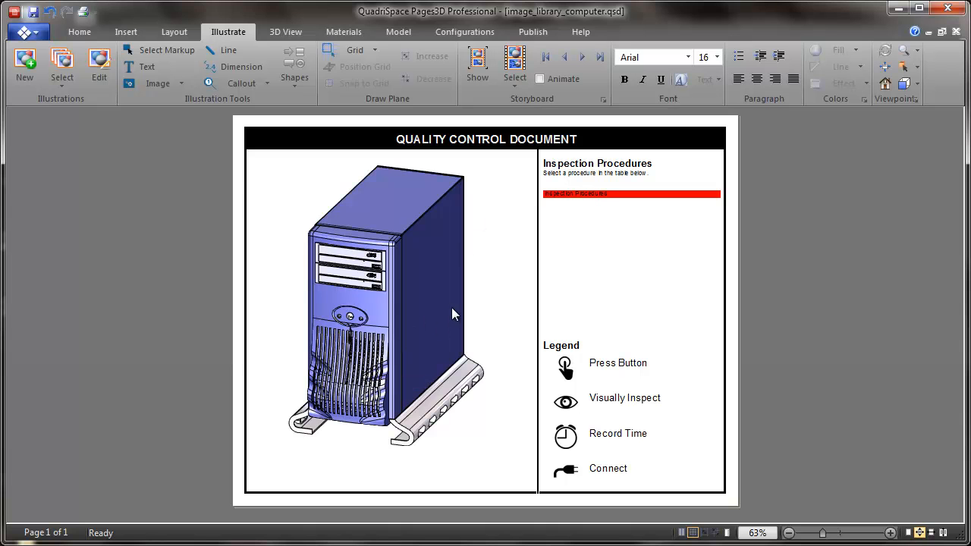
Step: Orient the 3D view to an Isometric 30 rear view and frame the computer's power socket and rear ports close up
{"action": "left_click", "coordinate": [76, 31]}
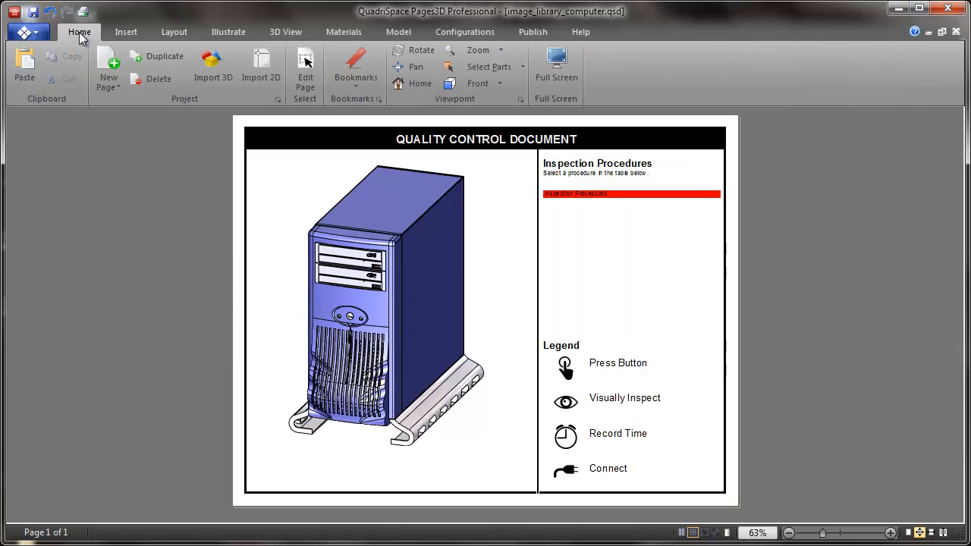
{"action": "left_click", "coordinate": [520, 99]}
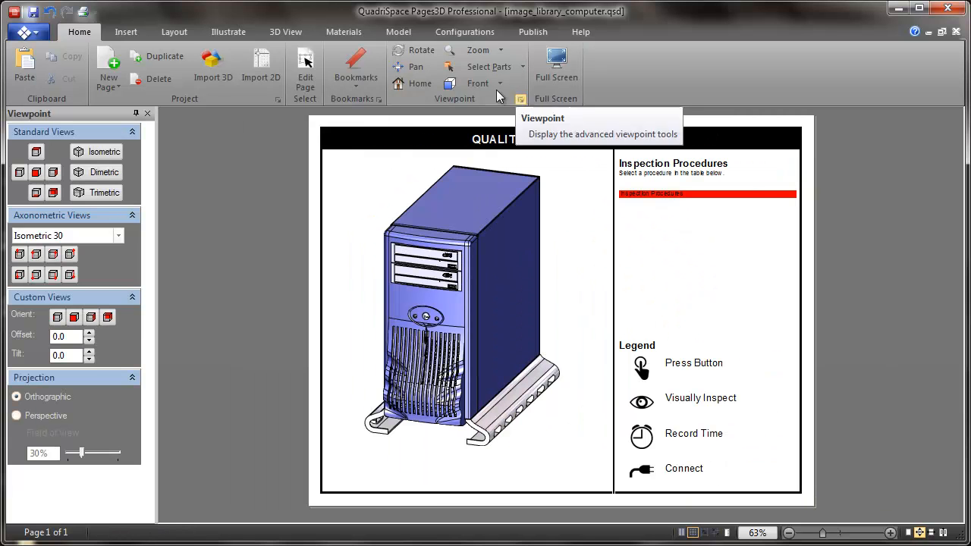
{"action": "left_click", "coordinate": [36, 255]}
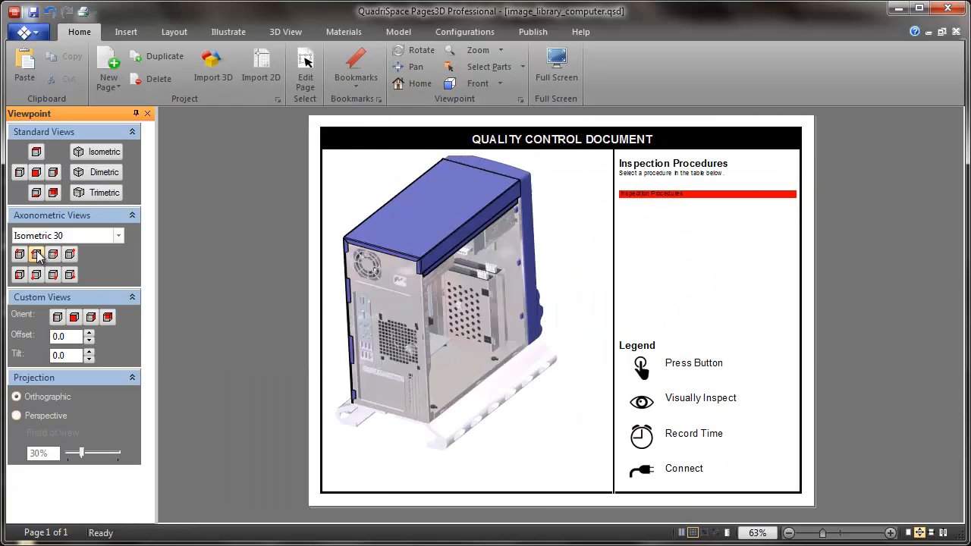
{"action": "middle_click_drag", "start_coordinate": [382, 380], "coordinate": [513, 368], "text": "ctrl"}
{"action": "scroll", "coordinate": [501, 386], "scroll_direction": "up", "scroll_amount": 7}
{"action": "scroll", "coordinate": [500, 387], "scroll_direction": "down", "scroll_amount": 1}
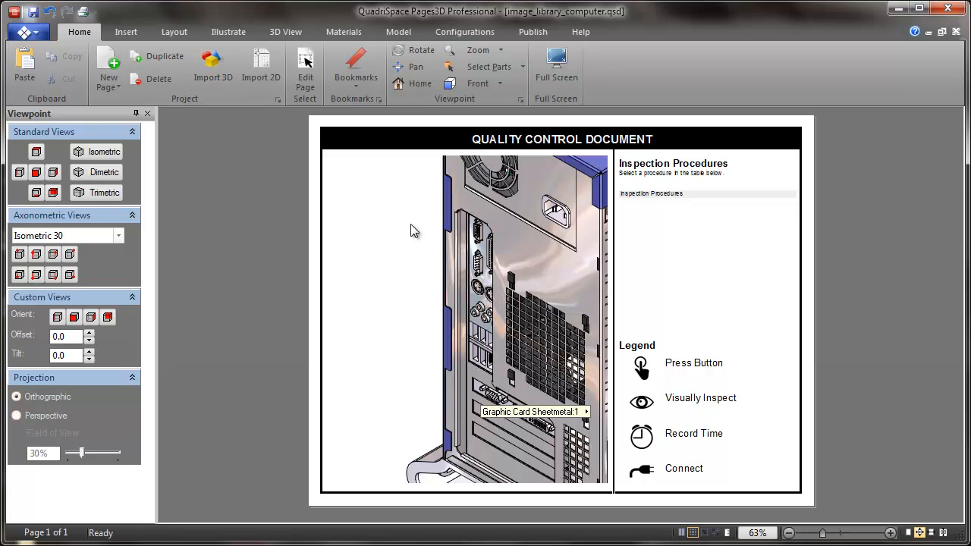
Step: Create a new illustration named "Connect Cables" from the rear view, with Edit Markups Now enabled
{"action": "key", "text": "ctrl+i"}
{"action": "left_click_drag", "start_coordinate": [501, 257], "coordinate": [437, 256]}
{"action": "type", "text": "Connect Cables"}
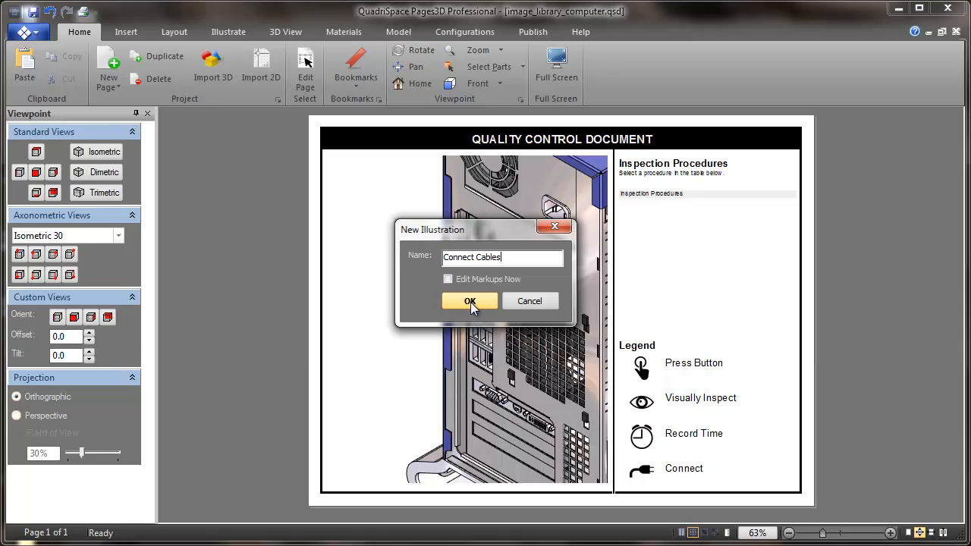
{"action": "left_click", "coordinate": [448, 279]}
{"action": "left_click", "coordinate": [477, 302]}
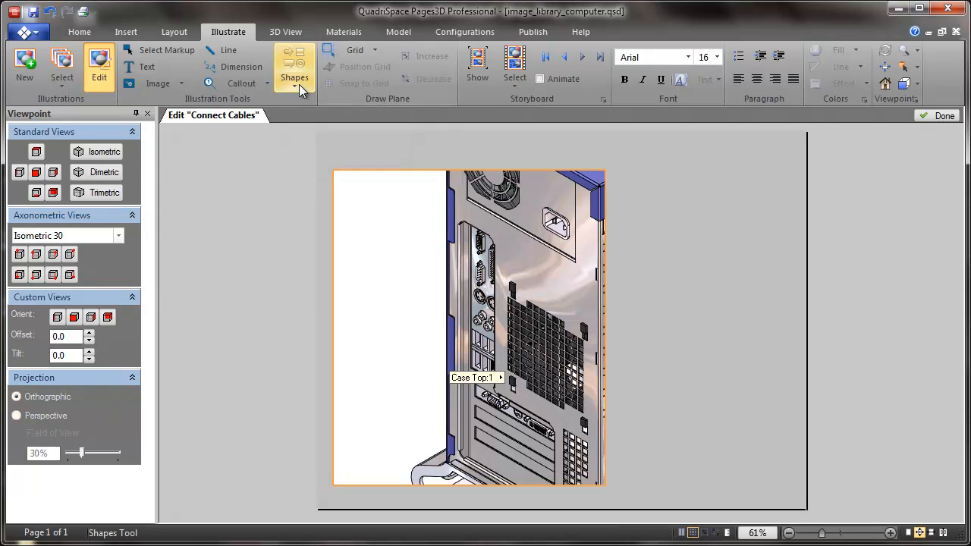
Step: Place the stock power plug image in the blank area beside the case and attach a leader to the power socket
{"action": "left_click", "coordinate": [182, 85]}
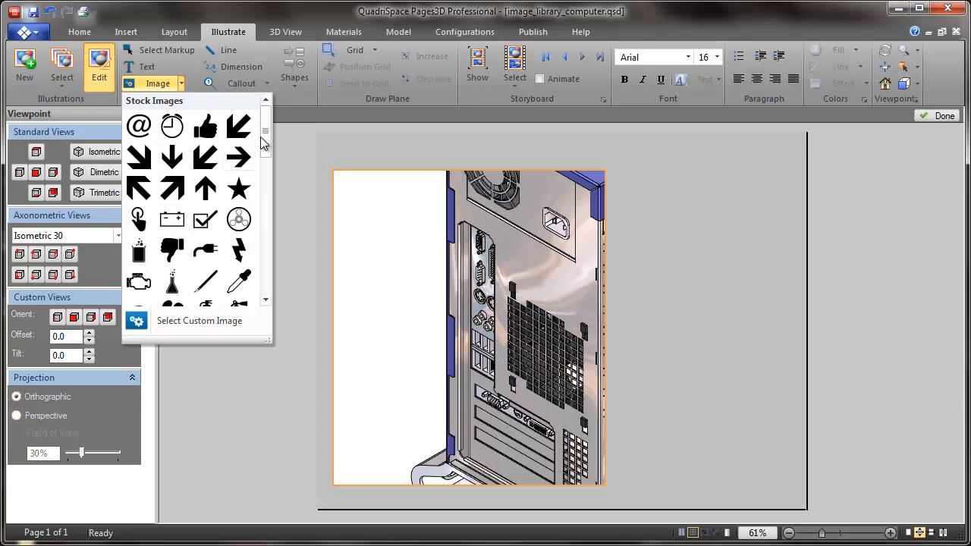
{"action": "left_click", "coordinate": [212, 254]}
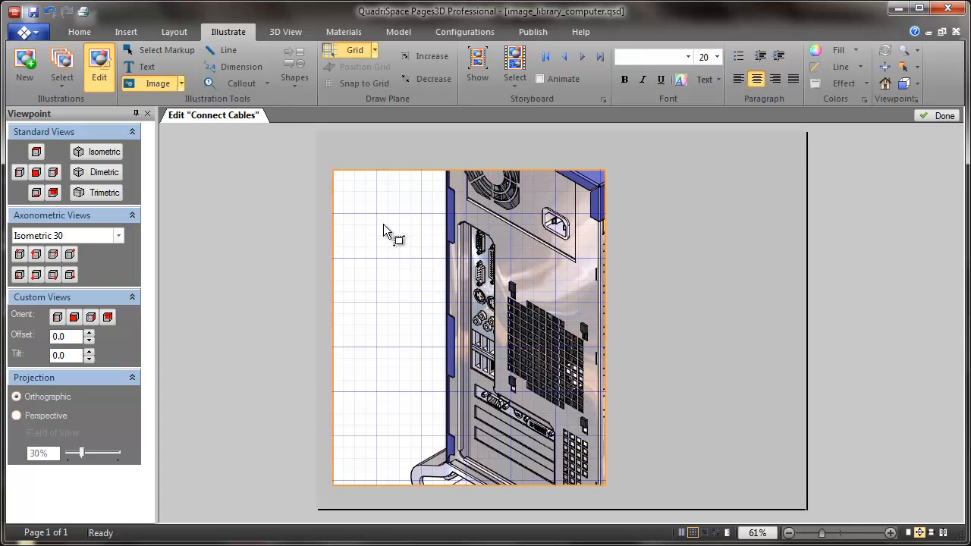
{"action": "left_click_drag", "start_coordinate": [377, 215], "coordinate": [409, 247]}
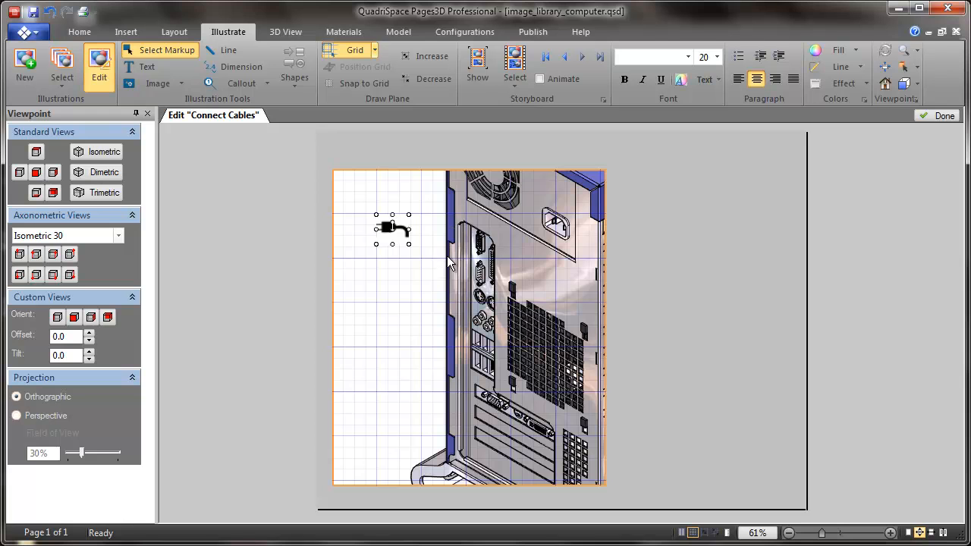
{"action": "right_click", "coordinate": [405, 237]}
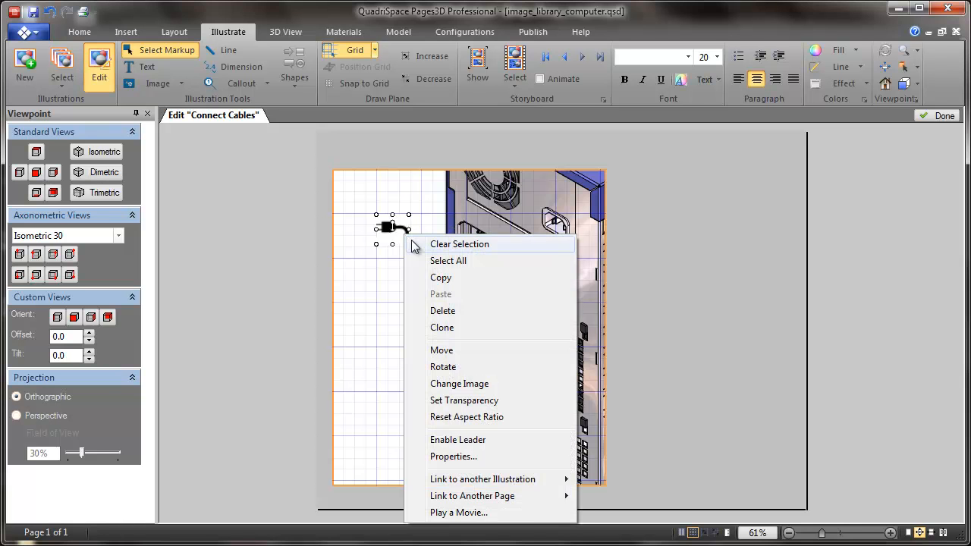
{"action": "left_click", "coordinate": [497, 440]}
{"action": "left_click", "coordinate": [555, 229]}
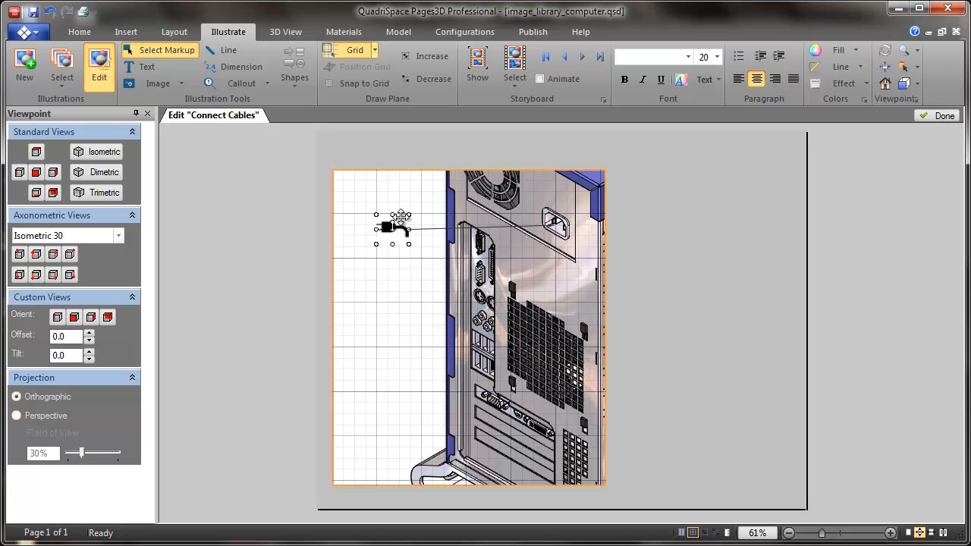
Step: Copy and paste the plug markup, and move the copy straight down to the level of the graphics card ports
{"action": "left_click", "coordinate": [181, 84]}
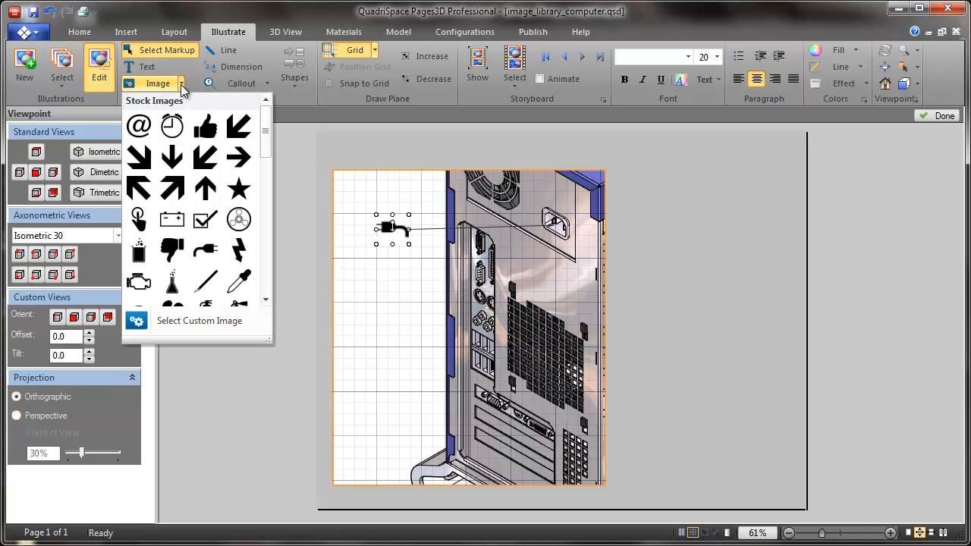
{"action": "left_click", "coordinate": [384, 231]}
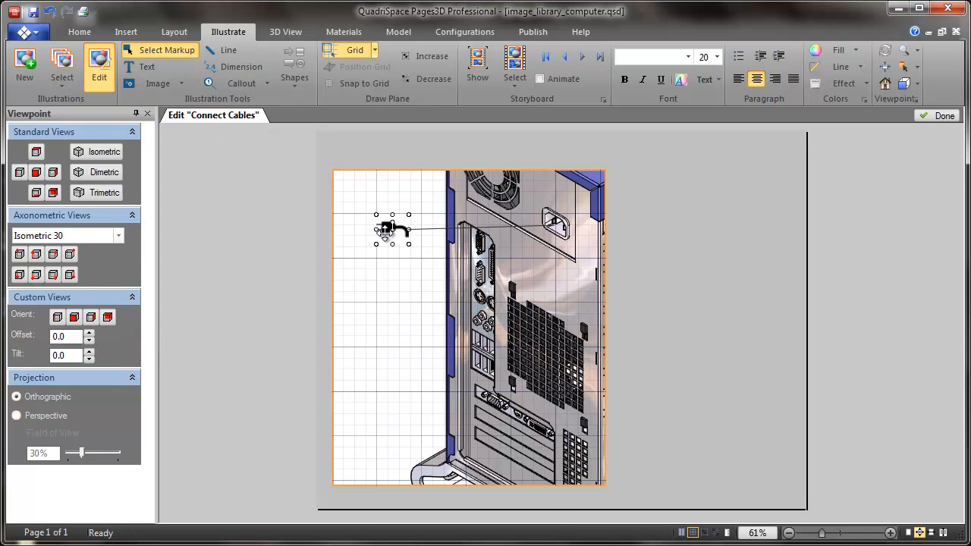
{"action": "right_click", "coordinate": [385, 232]}
{"action": "left_click", "coordinate": [426, 279]}
{"action": "right_click", "coordinate": [394, 334]}
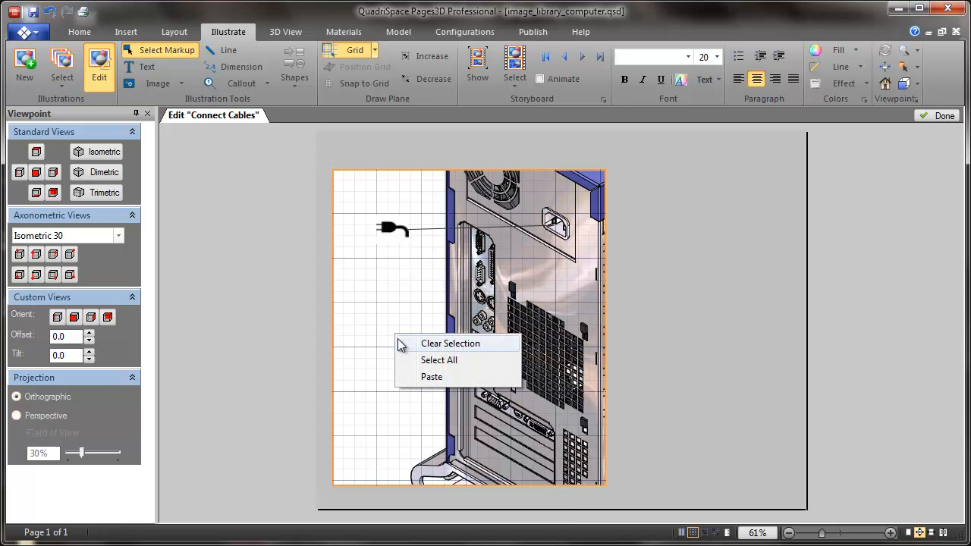
{"action": "left_click", "coordinate": [430, 376]}
{"action": "left_click_drag", "start_coordinate": [394, 236], "coordinate": [394, 403]}
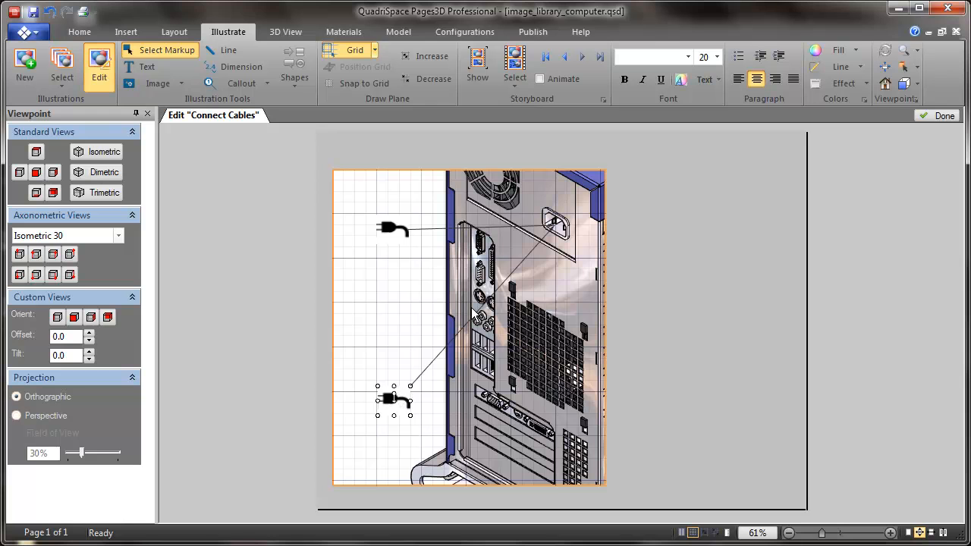
Step: Point the lower plug's leader at the graphics card port and finish editing the Connect Cables markups
{"action": "right_click", "coordinate": [406, 404]}
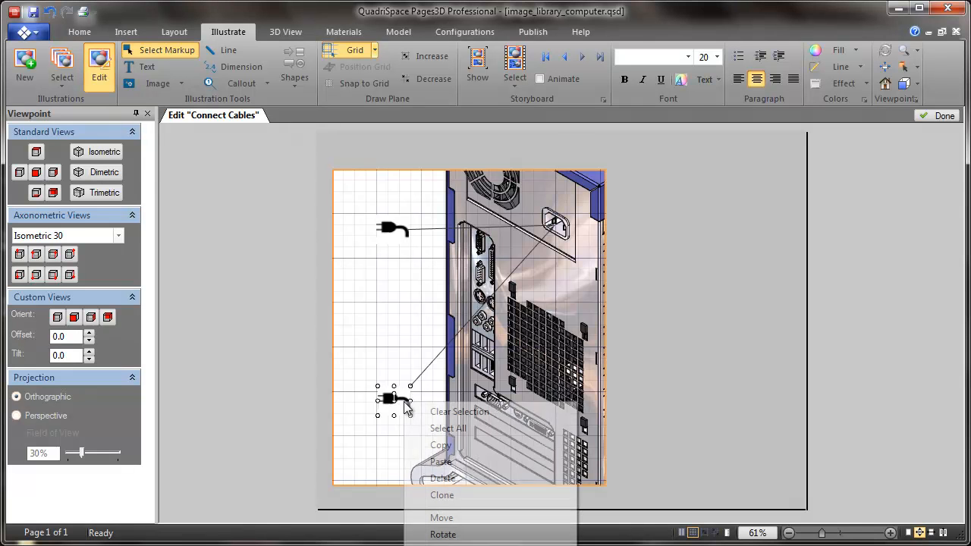
{"action": "left_click", "coordinate": [477, 545]}
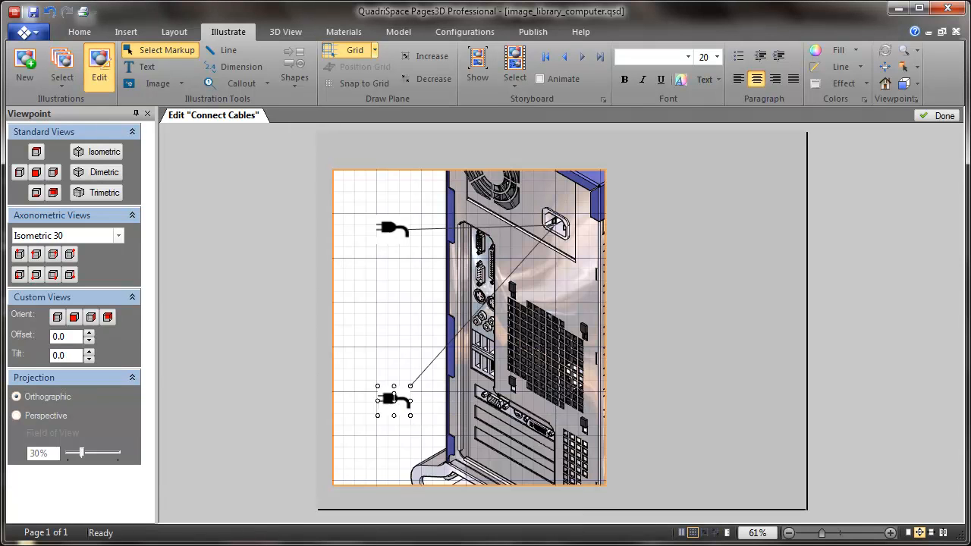
{"action": "left_click", "coordinate": [493, 400]}
{"action": "left_click", "coordinate": [934, 115]}
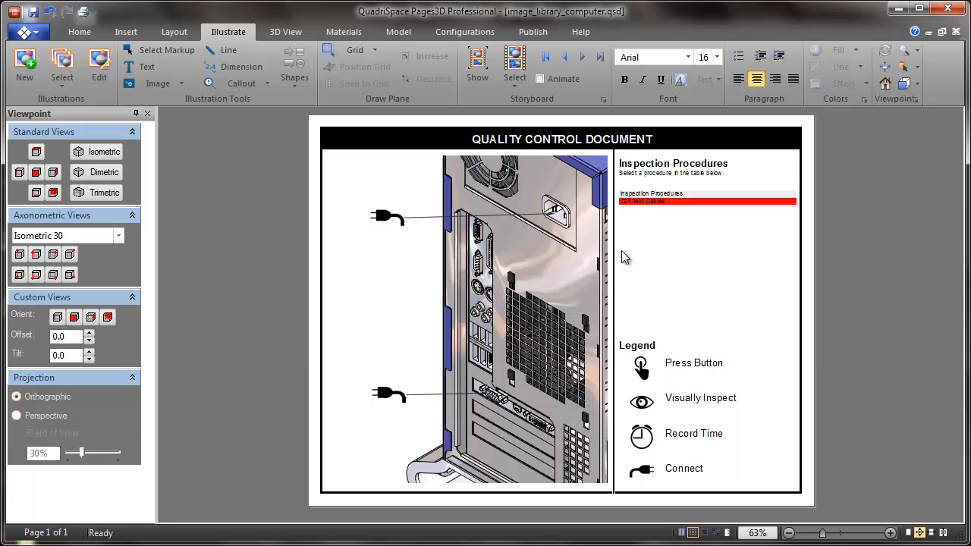
Step: Exit the Connect Cables illustration and orient the 3D view to an Isometric 30 front view framing the power button
{"action": "left_click", "coordinate": [402, 286]}
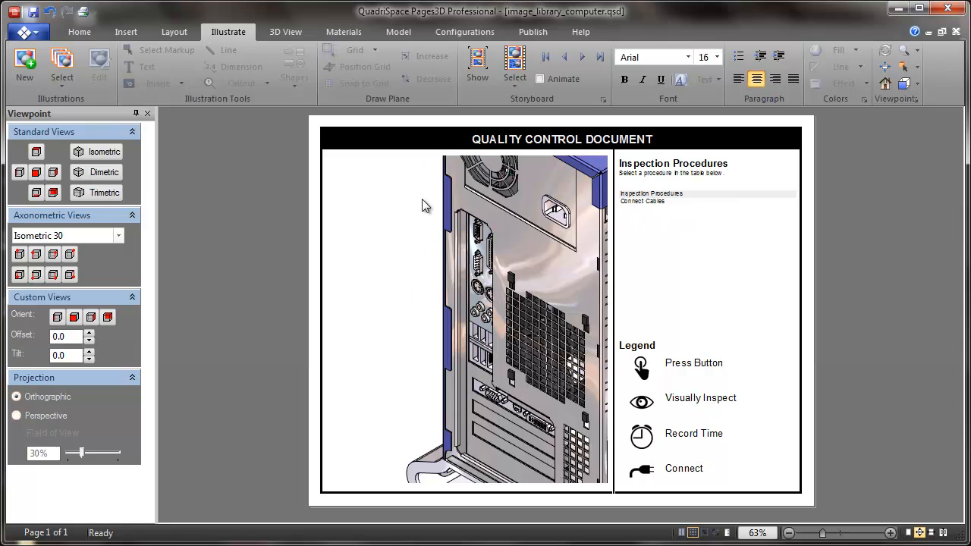
{"action": "left_click", "coordinate": [69, 255]}
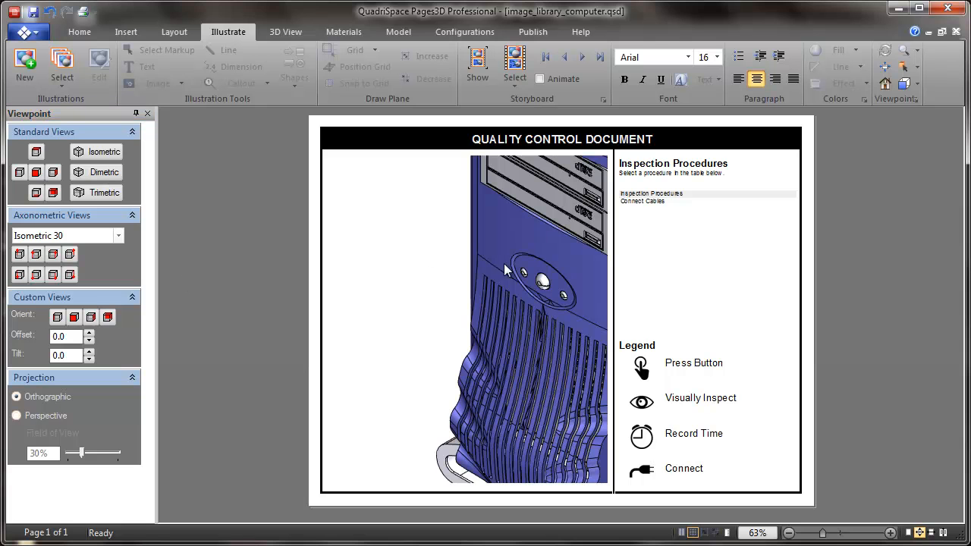
{"action": "mouse_move", "coordinate": [507, 249]}
{"action": "middle_mouse_down"}
{"action": "mouse_move", "coordinate": [410, 259]}
{"action": "mouse_move", "coordinate": [498, 263]}
{"action": "middle_mouse_up"}
{"action": "scroll", "coordinate": [502, 277], "scroll_direction": "down", "scroll_amount": 1}
{"action": "scroll", "coordinate": [502, 265], "scroll_direction": "down", "scroll_amount": 3}
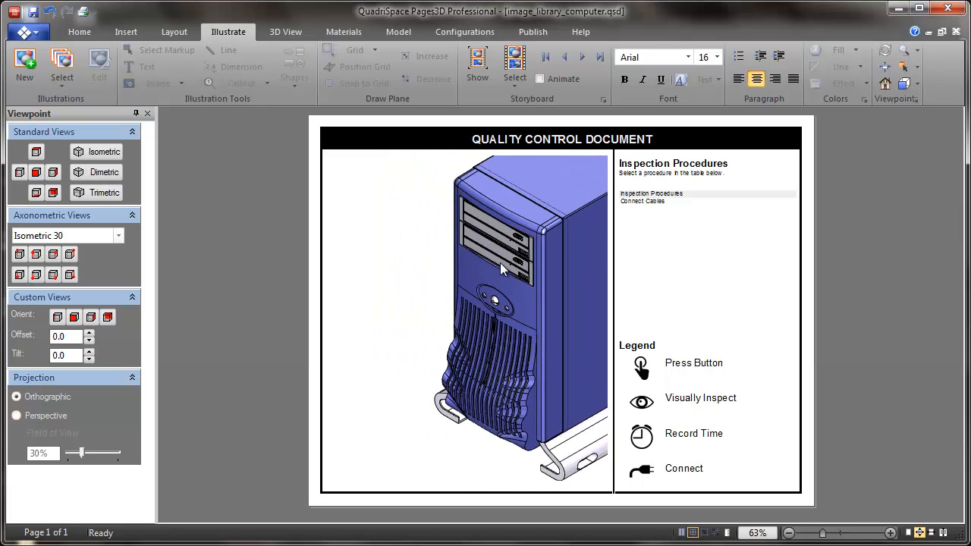
{"action": "scroll", "coordinate": [500, 263], "scroll_direction": "up", "scroll_amount": 2}
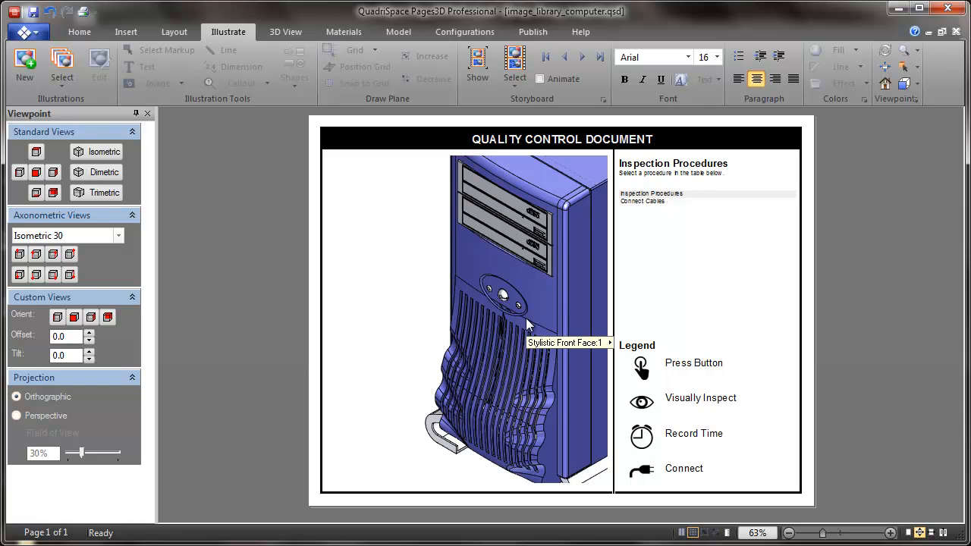
Step: Create a new illustration named "Power On Unit" from the front view, with Edit Markups Now enabled
{"action": "key", "text": "Insert"}
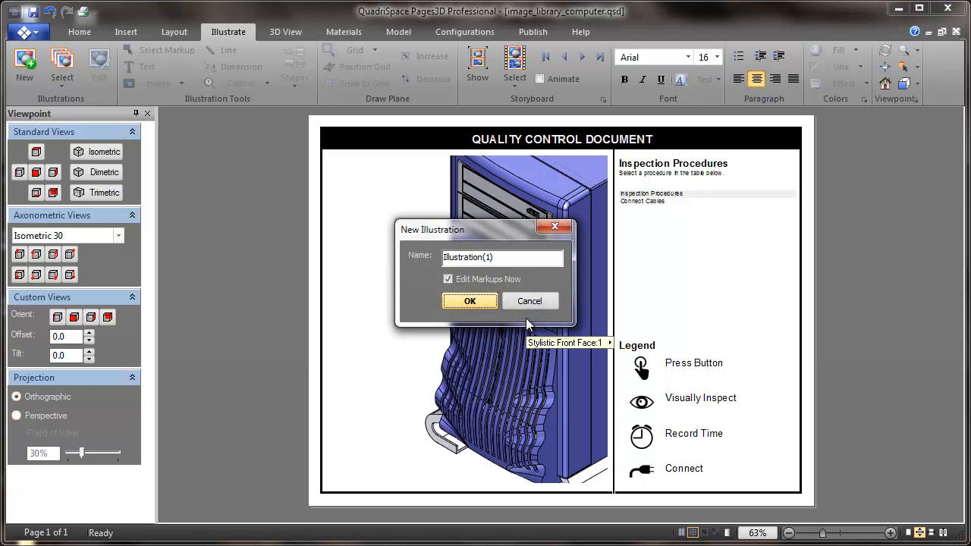
{"action": "left_click_drag", "start_coordinate": [518, 259], "coordinate": [442, 256]}
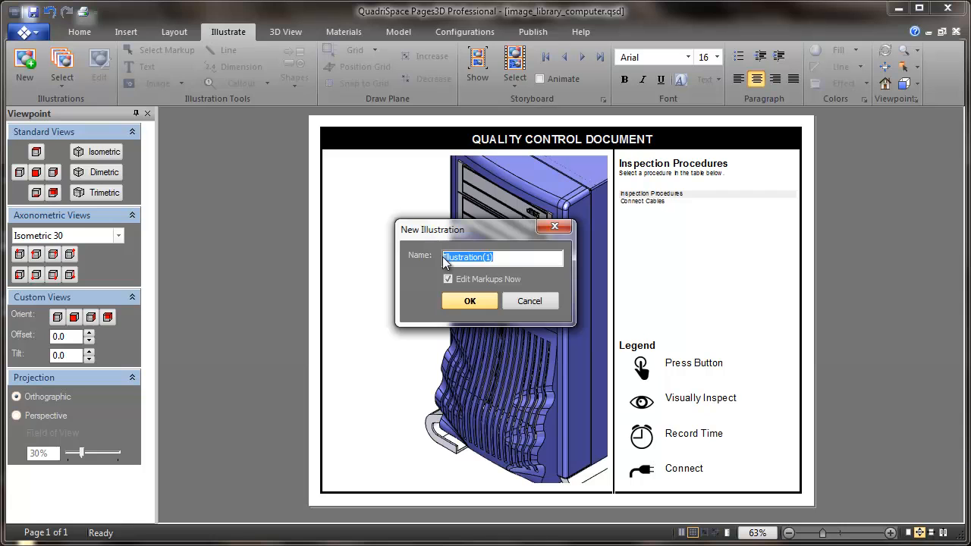
{"action": "type", "text": "Power On Unit"}
{"action": "left_click", "coordinate": [471, 302]}
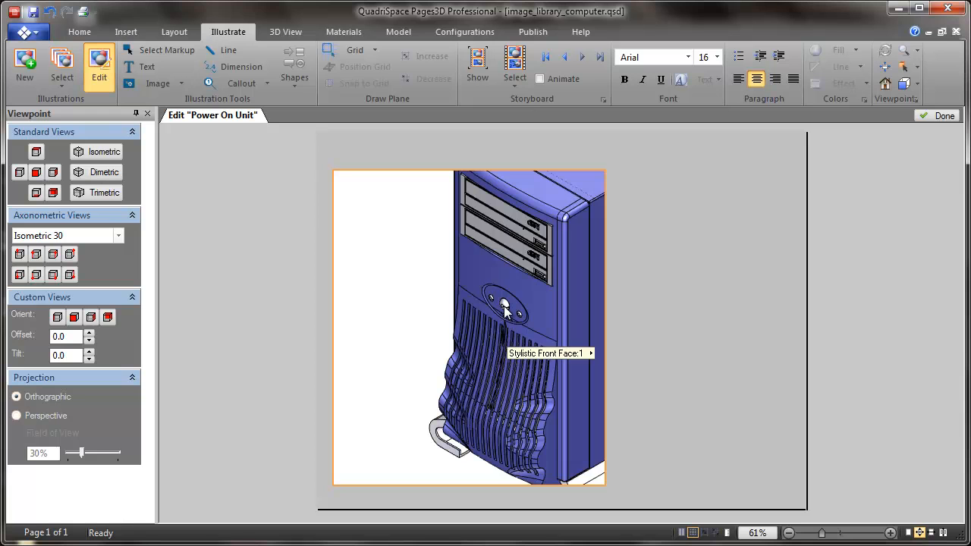
Step: Place the stock pressing hand image in the blank area beside the case, roughly level with the power button
{"action": "left_click", "coordinate": [131, 31]}
{"action": "left_click", "coordinate": [238, 32]}
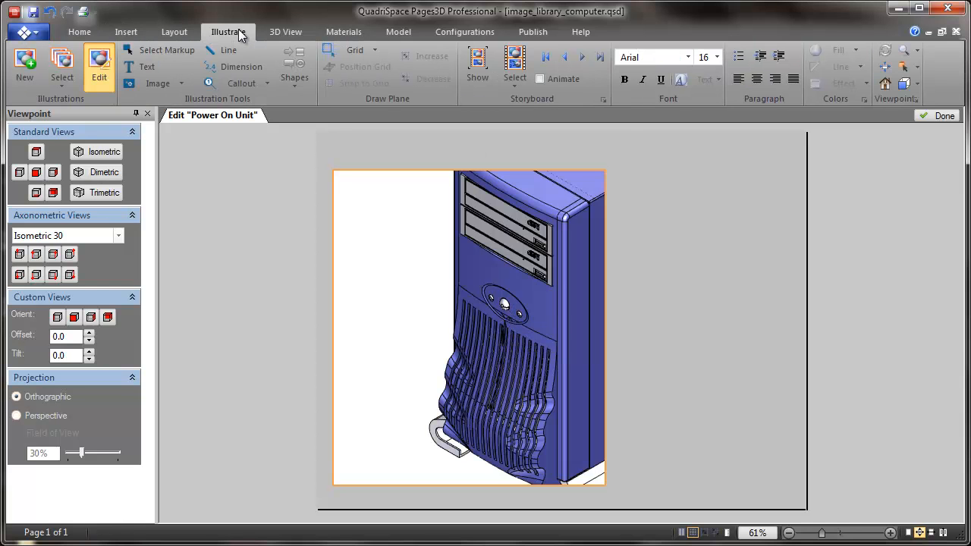
{"action": "left_click", "coordinate": [180, 83]}
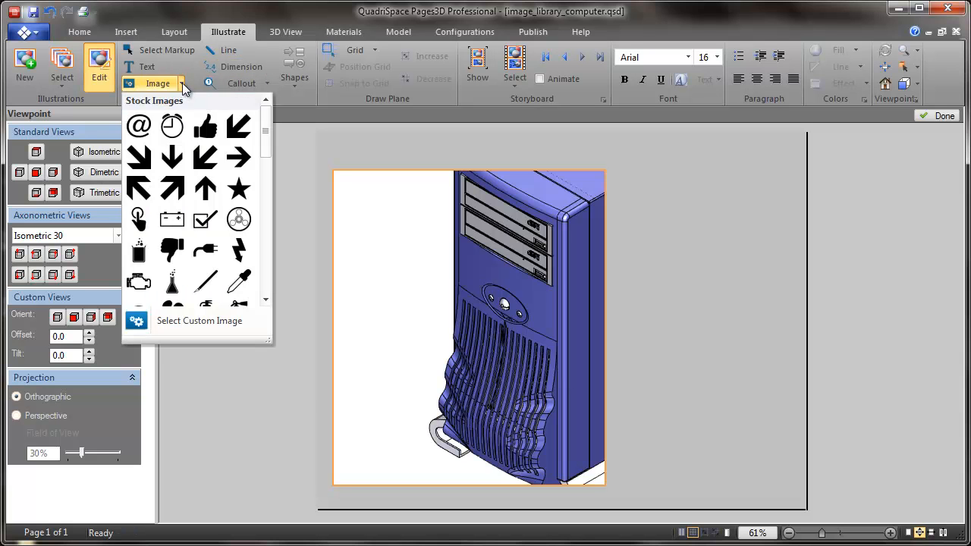
{"action": "left_click", "coordinate": [138, 227]}
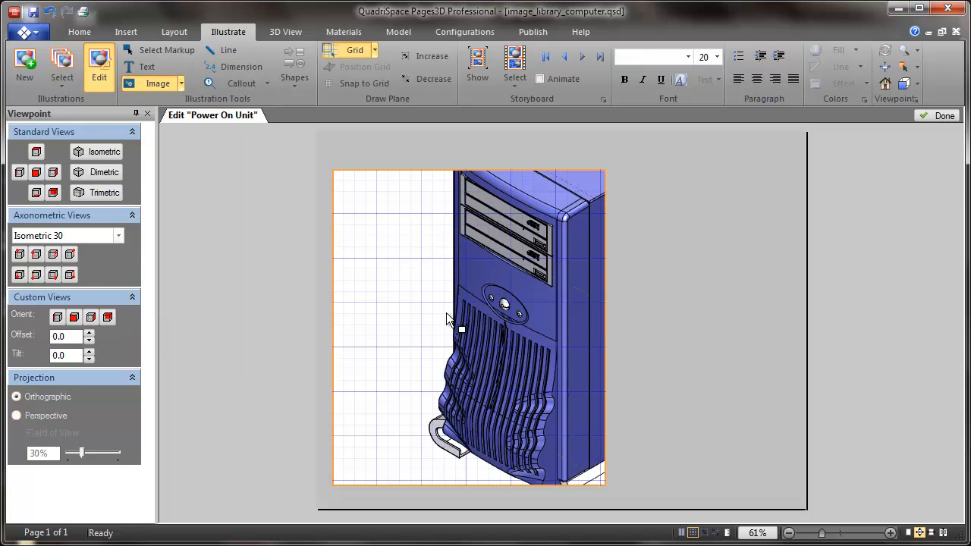
{"action": "left_click", "coordinate": [378, 302]}
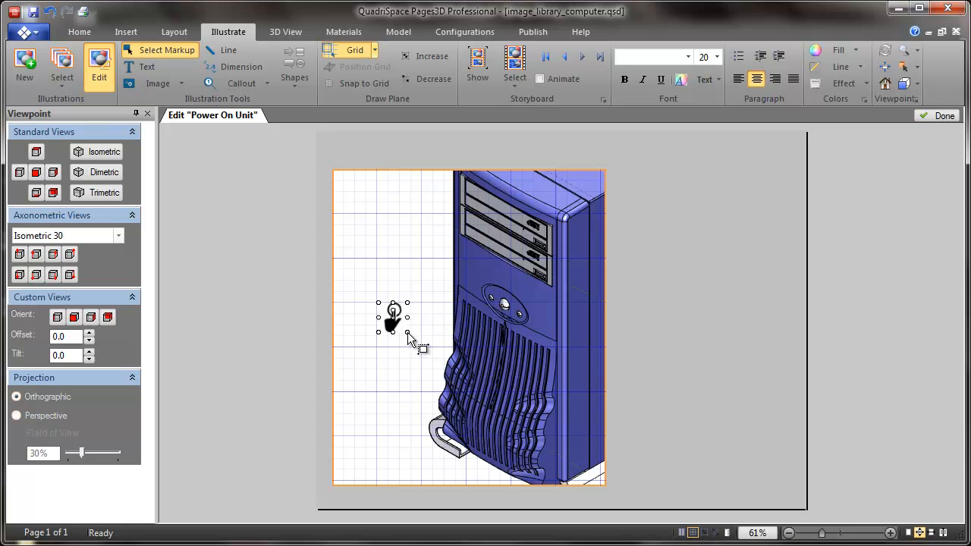
{"action": "left_click_drag", "start_coordinate": [406, 331], "coordinate": [409, 331]}
Step: Attach a leader from the hand icon to the power button, nudge the icon up slightly, and finish editing the markups
{"action": "right_click", "coordinate": [400, 323]}
{"action": "left_click", "coordinate": [474, 530]}
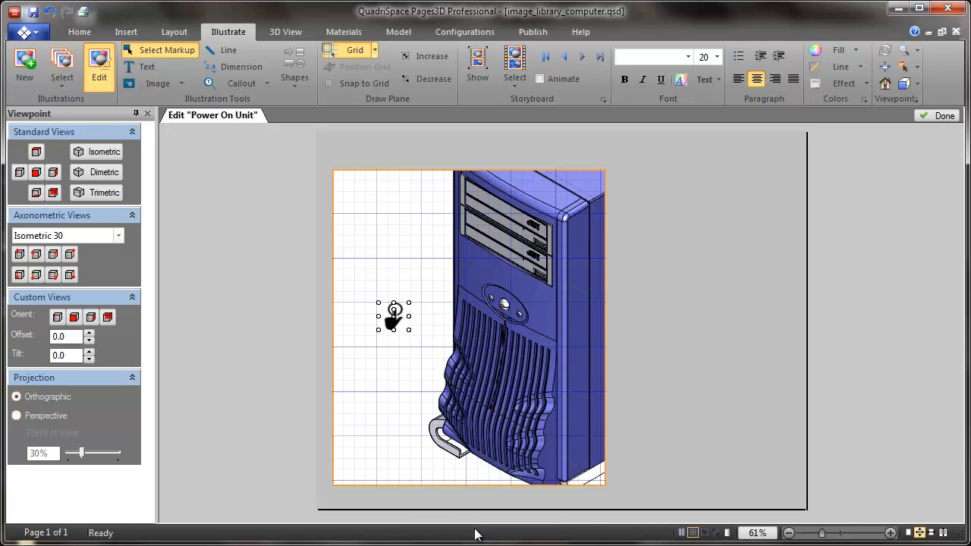
{"action": "left_click", "coordinate": [506, 310]}
{"action": "left_click_drag", "start_coordinate": [398, 317], "coordinate": [398, 307]}
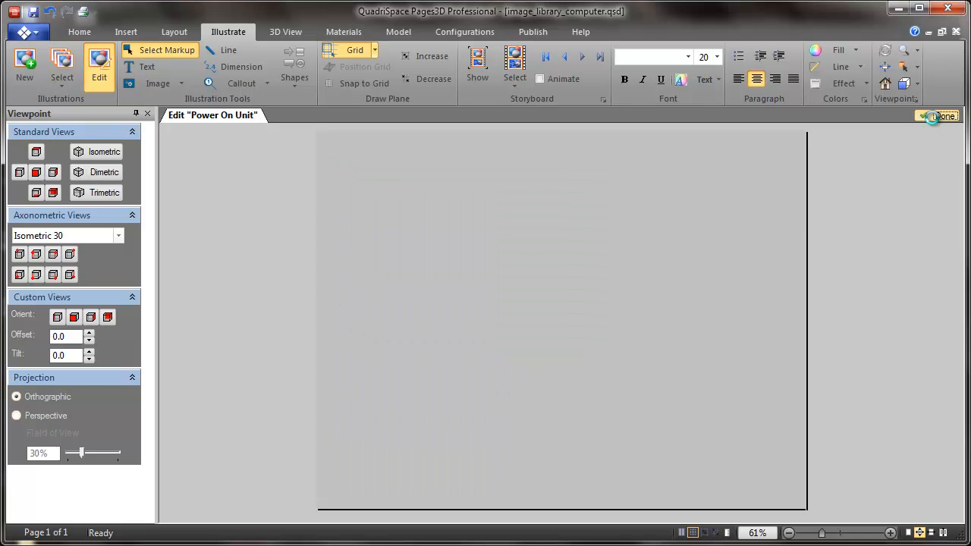
{"action": "left_click", "coordinate": [938, 115]}
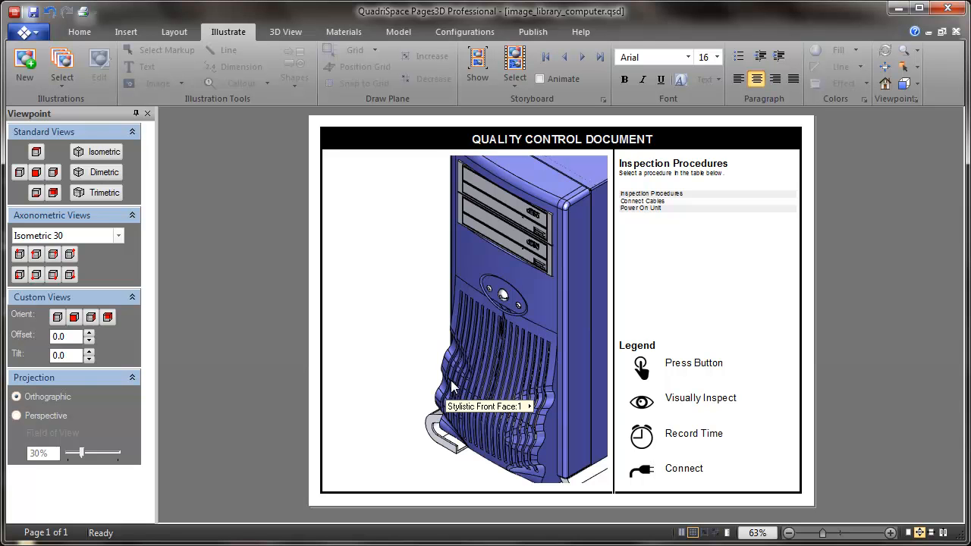
Step: Create a new illustration named "Verify Power Light" from a close-up of the power button and its indicator lights, with markup editing enabled
{"action": "scroll", "coordinate": [503, 344], "scroll_direction": "up", "scroll_amount": 4}
{"action": "scroll", "coordinate": [508, 337], "scroll_direction": "down", "scroll_amount": 4}
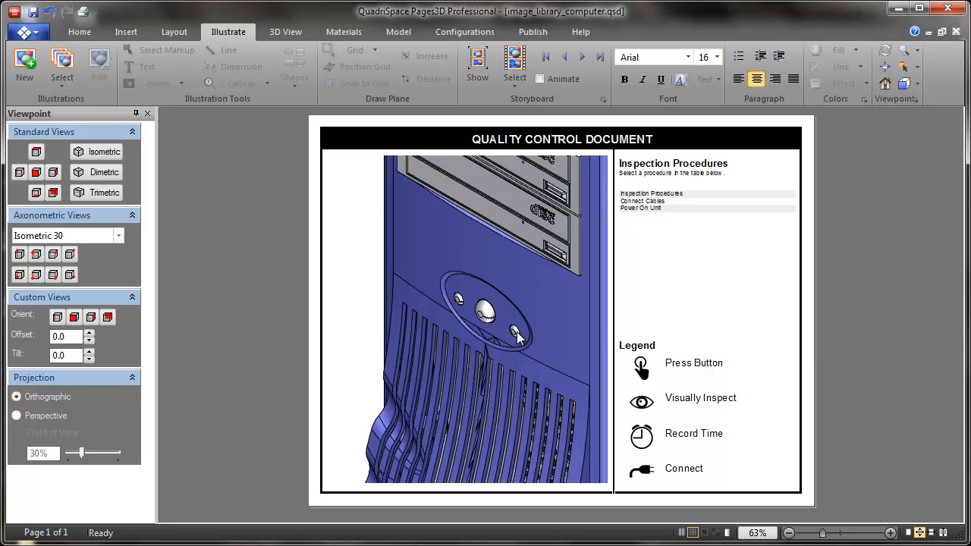
{"action": "double_click", "coordinate": [517, 333]}
{"action": "left_click_drag", "start_coordinate": [514, 258], "coordinate": [445, 258]}
{"action": "type", "text": "Verify Power Light En"}
{"action": "key", "text": "BackSpace"}
{"action": "key", "text": "BackSpace"}
{"action": "key", "text": "BackSpace"}
{"action": "left_click", "coordinate": [493, 305]}
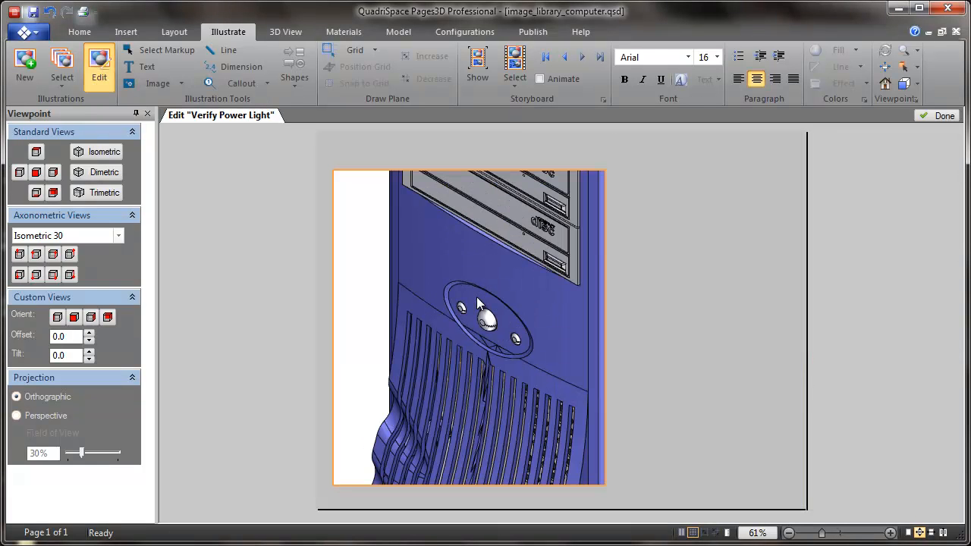
Step: Place the stock eye image in the blank area beside the case, roughly level with the indicator lights
{"action": "left_click", "coordinate": [180, 83]}
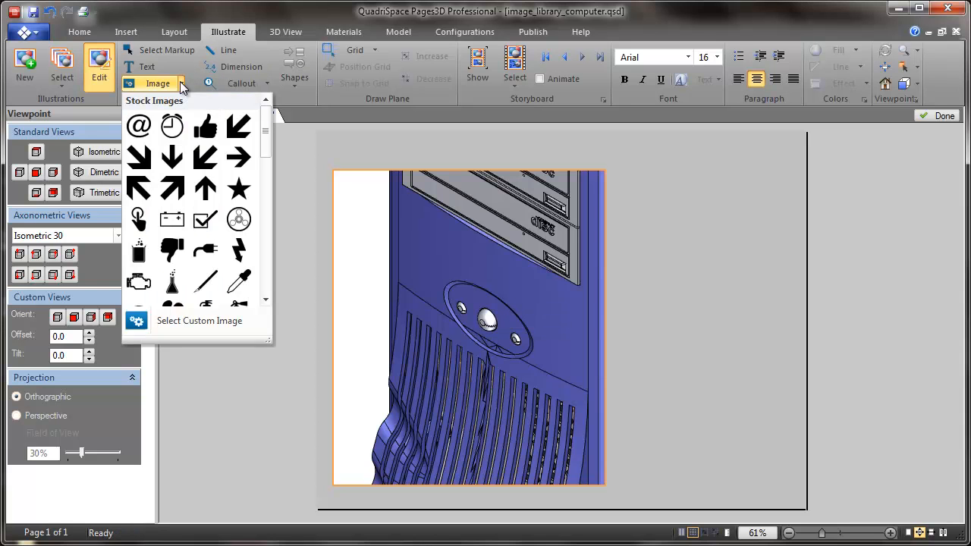
{"action": "left_click", "coordinate": [264, 267]}
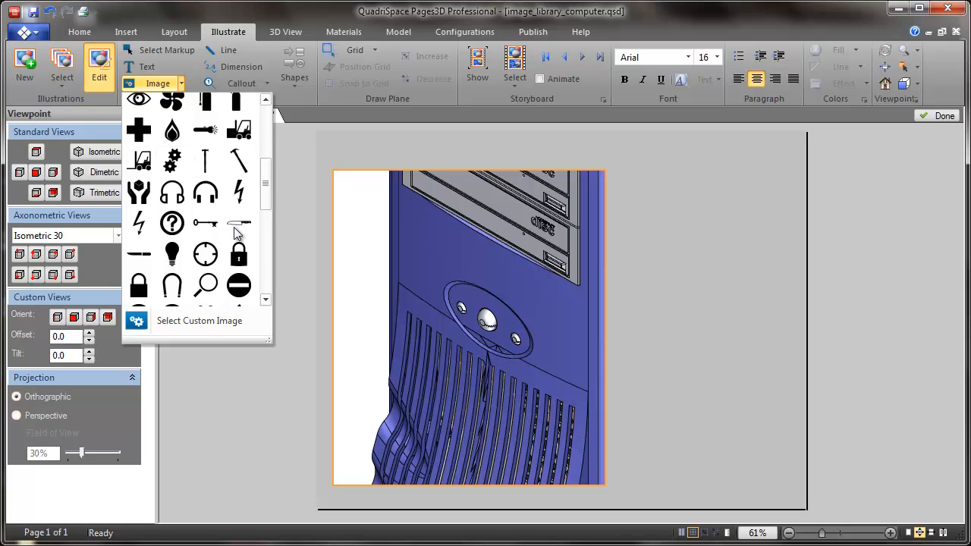
{"action": "left_click", "coordinate": [138, 102]}
{"action": "left_click_drag", "start_coordinate": [344, 288], "coordinate": [377, 316]}
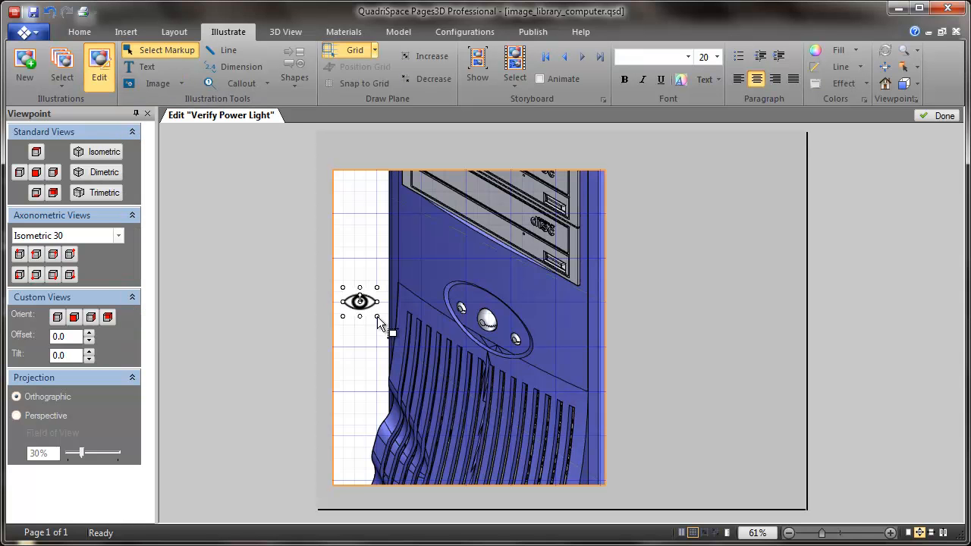
Step: Attach a leader from the eye icon to the indicator light left of the power button and finish editing the markups
{"action": "right_click", "coordinate": [368, 309]}
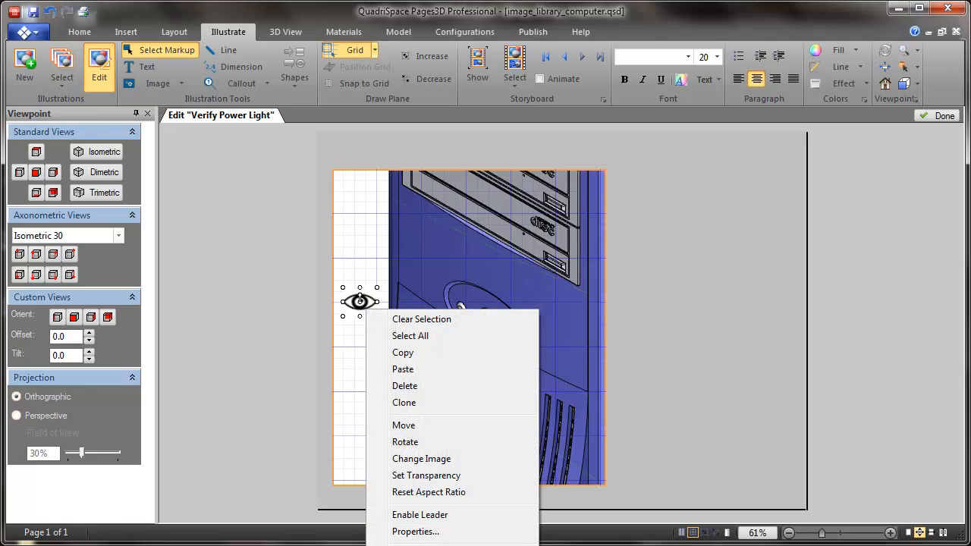
{"action": "left_click", "coordinate": [426, 516]}
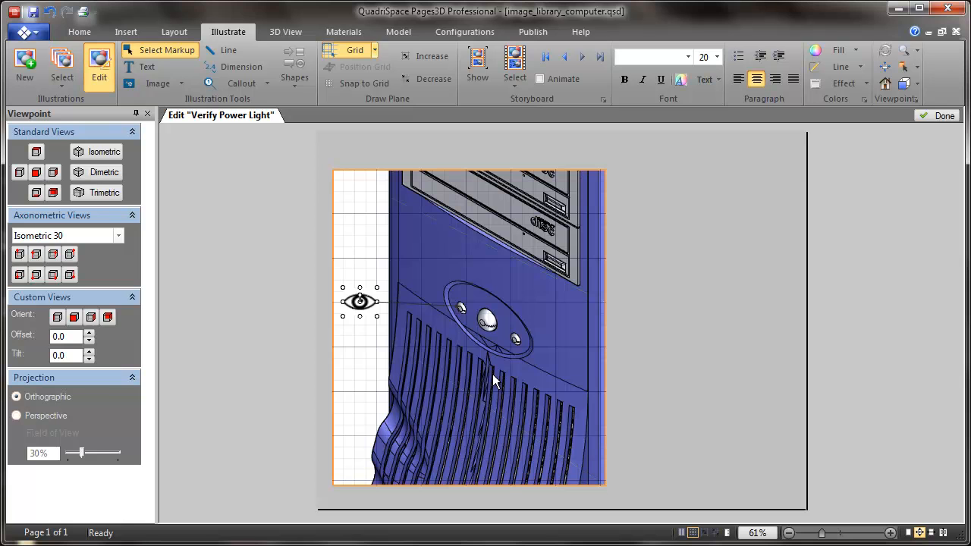
{"action": "left_click", "coordinate": [940, 115]}
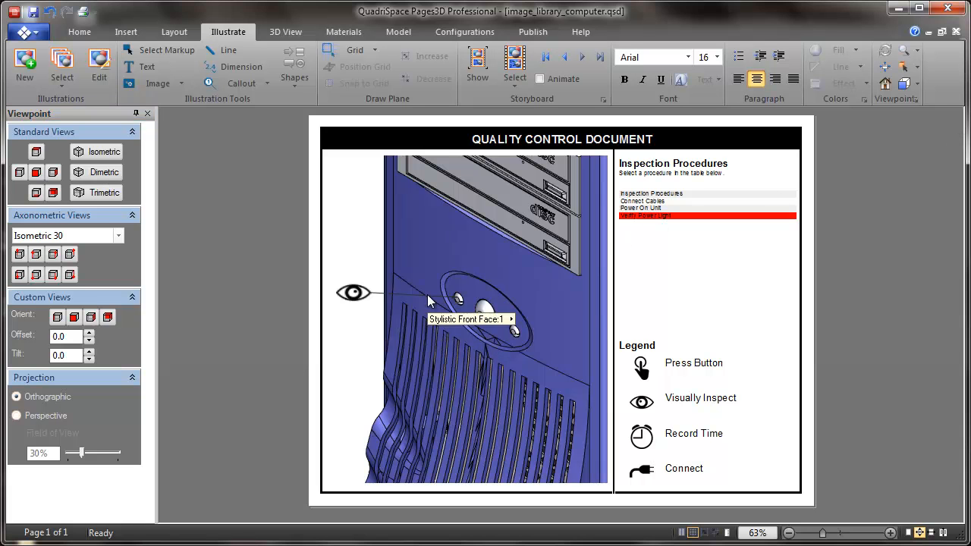
Step: Create a new illustration named "Record Boot Time" from an isometric view framing the whole computer, with Edit Markups Now enabled
{"action": "key", "text": "Home"}
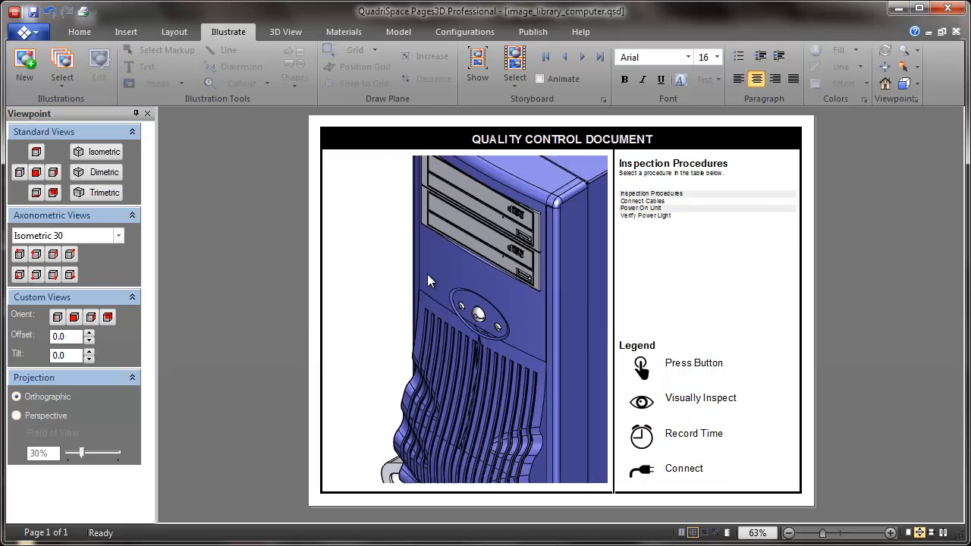
{"action": "middle_click_drag", "start_coordinate": [554, 238], "coordinate": [484, 278]}
{"action": "scroll", "coordinate": [536, 273], "scroll_direction": "down", "scroll_amount": 2}
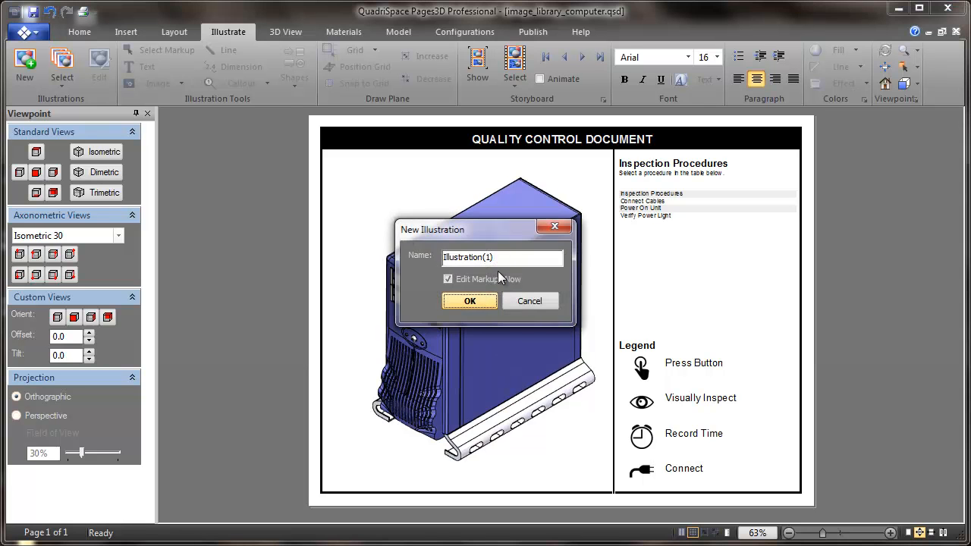
{"action": "left_click_drag", "start_coordinate": [496, 259], "coordinate": [428, 262]}
{"action": "type", "text": "Record Boot Time"}
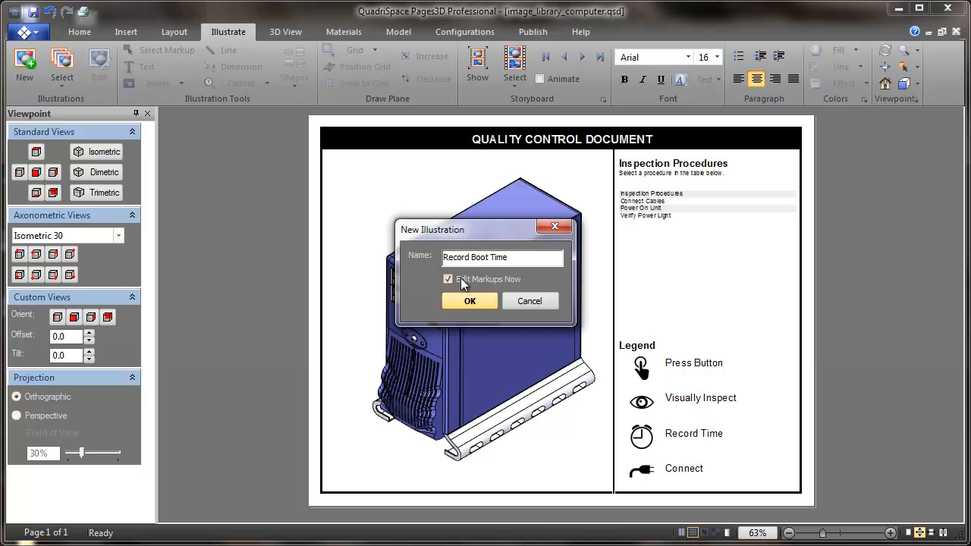
{"action": "left_click", "coordinate": [471, 302]}
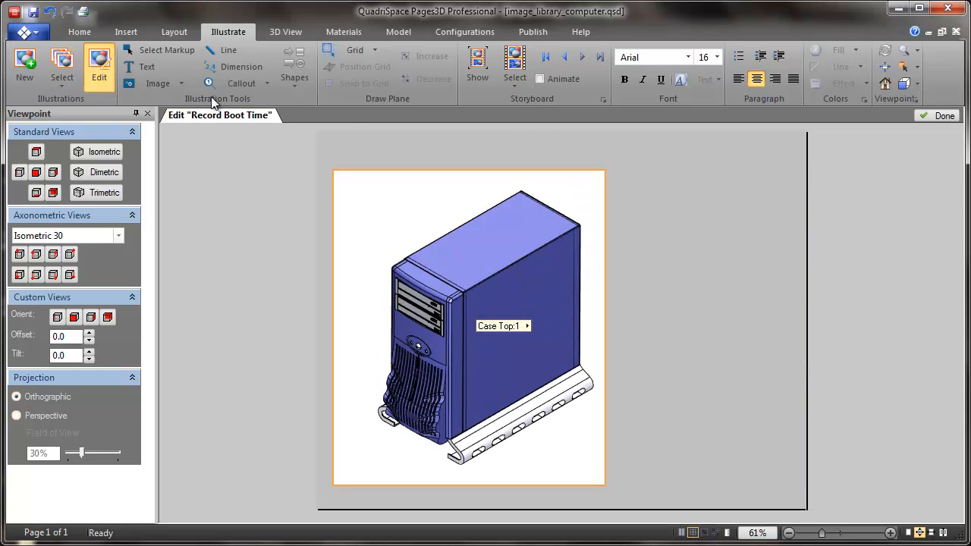
Step: Place the stock alarm clock image in the blank area above the case front, label it "Record Time" in red, and finish editing
{"action": "left_click", "coordinate": [182, 83]}
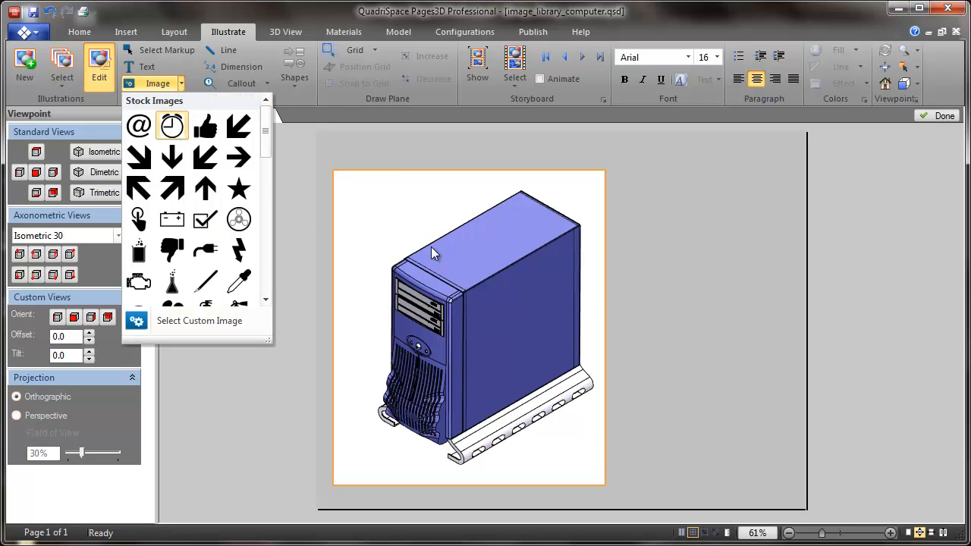
{"action": "left_click_drag", "start_coordinate": [348, 196], "coordinate": [377, 230]}
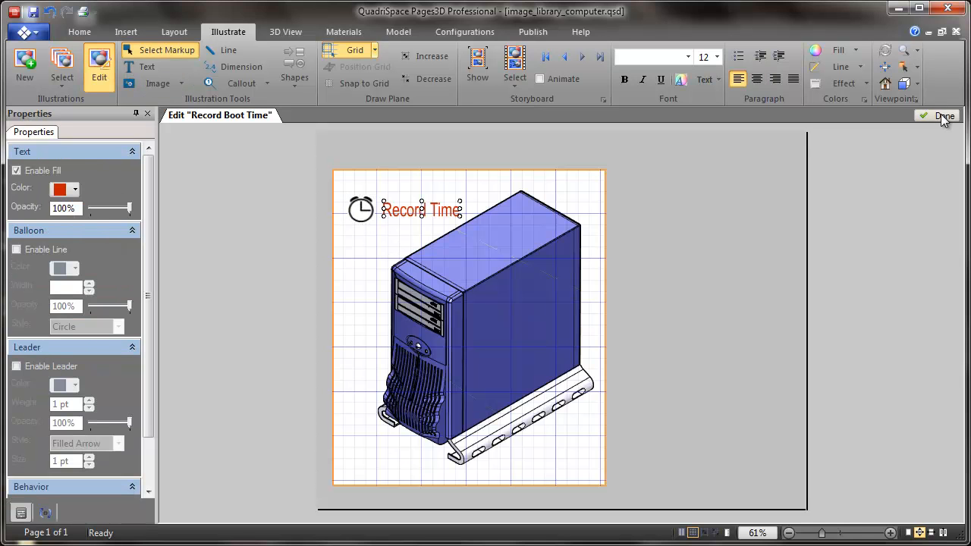
{"action": "left_click", "coordinate": [939, 116]}
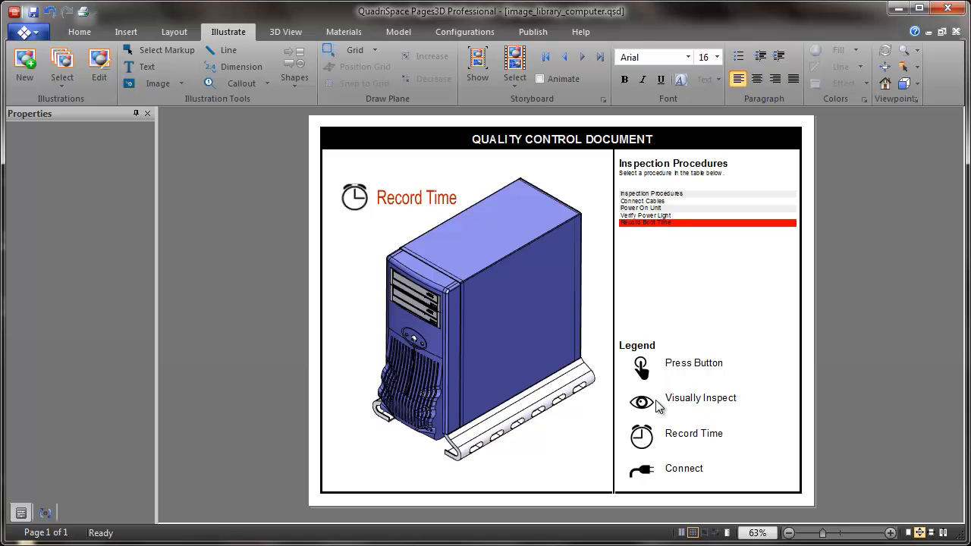
Step: Review the illustrations in procedure order, from Inspection Procedures through Connect Cables, Power On Unit, Verify Power Light and Record Boot Time
{"action": "left_click", "coordinate": [635, 194]}
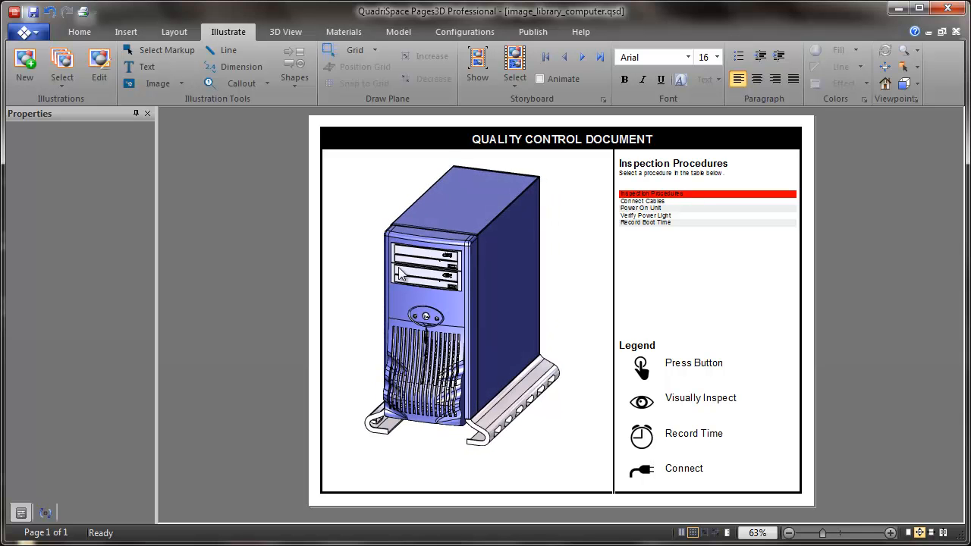
{"action": "left_click", "coordinate": [652, 201]}
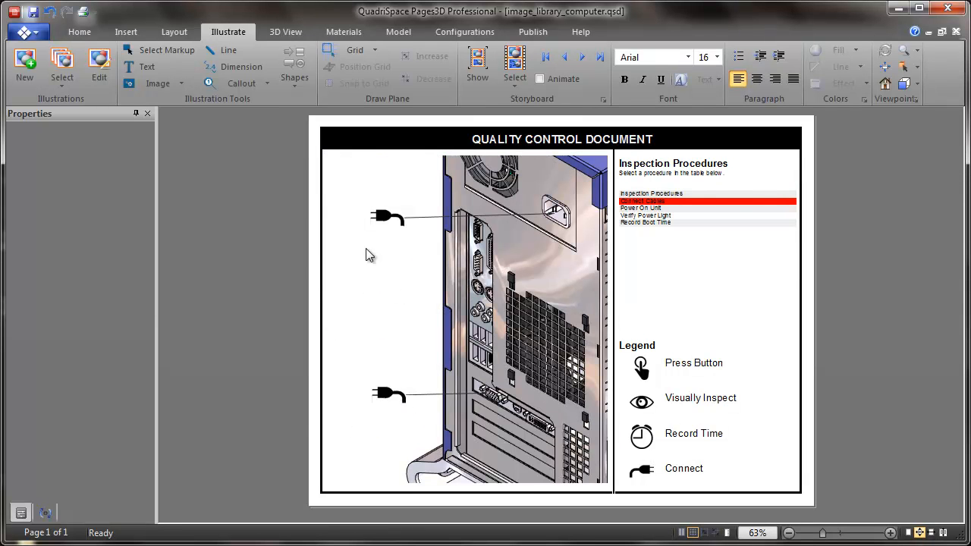
{"action": "left_click", "coordinate": [669, 211]}
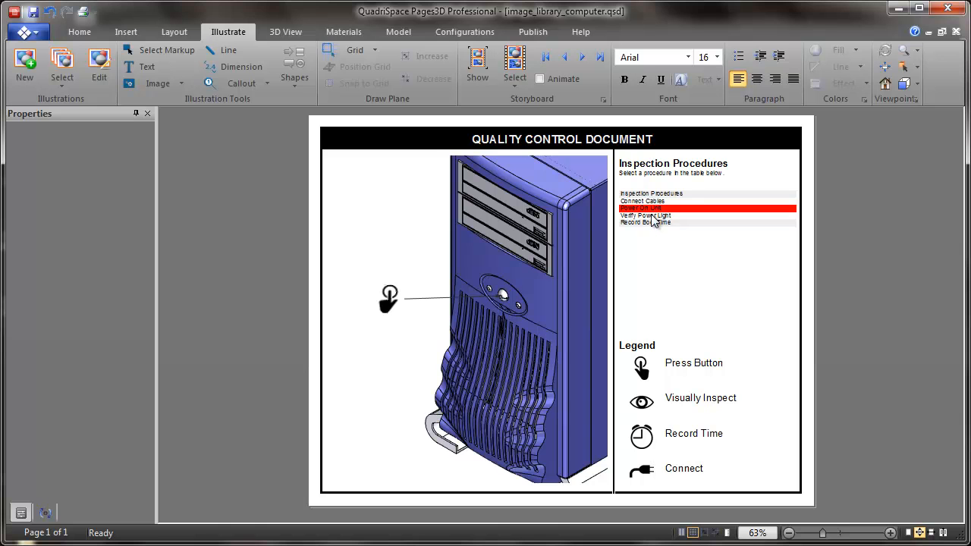
{"action": "left_click", "coordinate": [651, 215]}
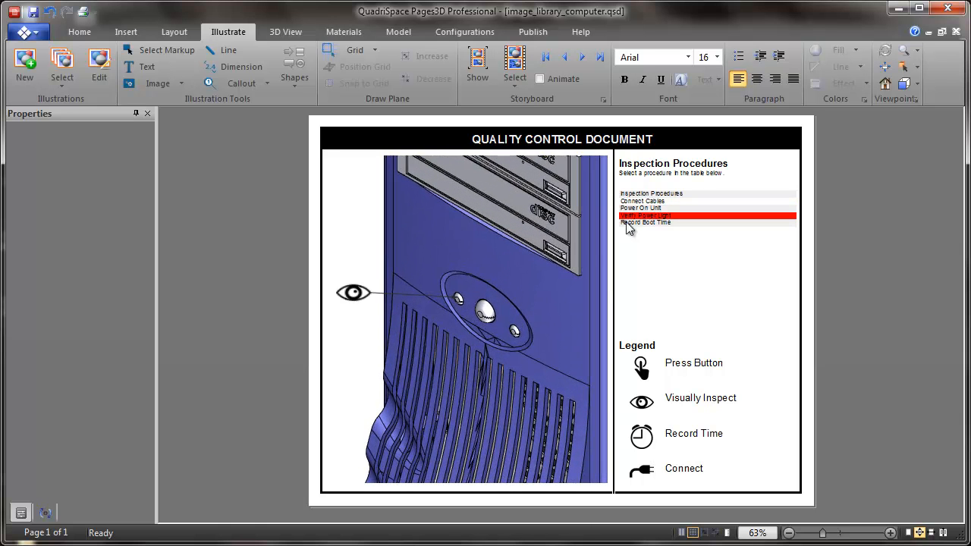
{"action": "left_click", "coordinate": [637, 222]}
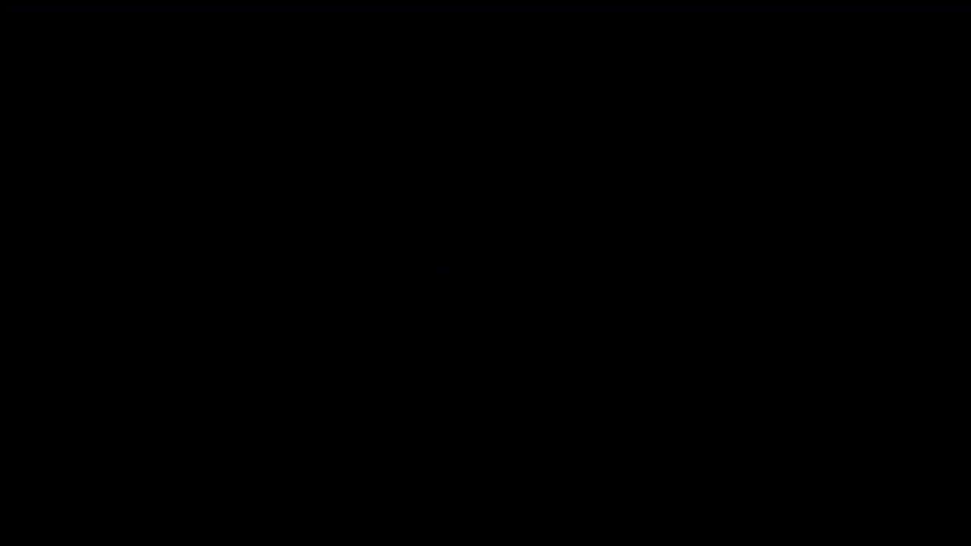